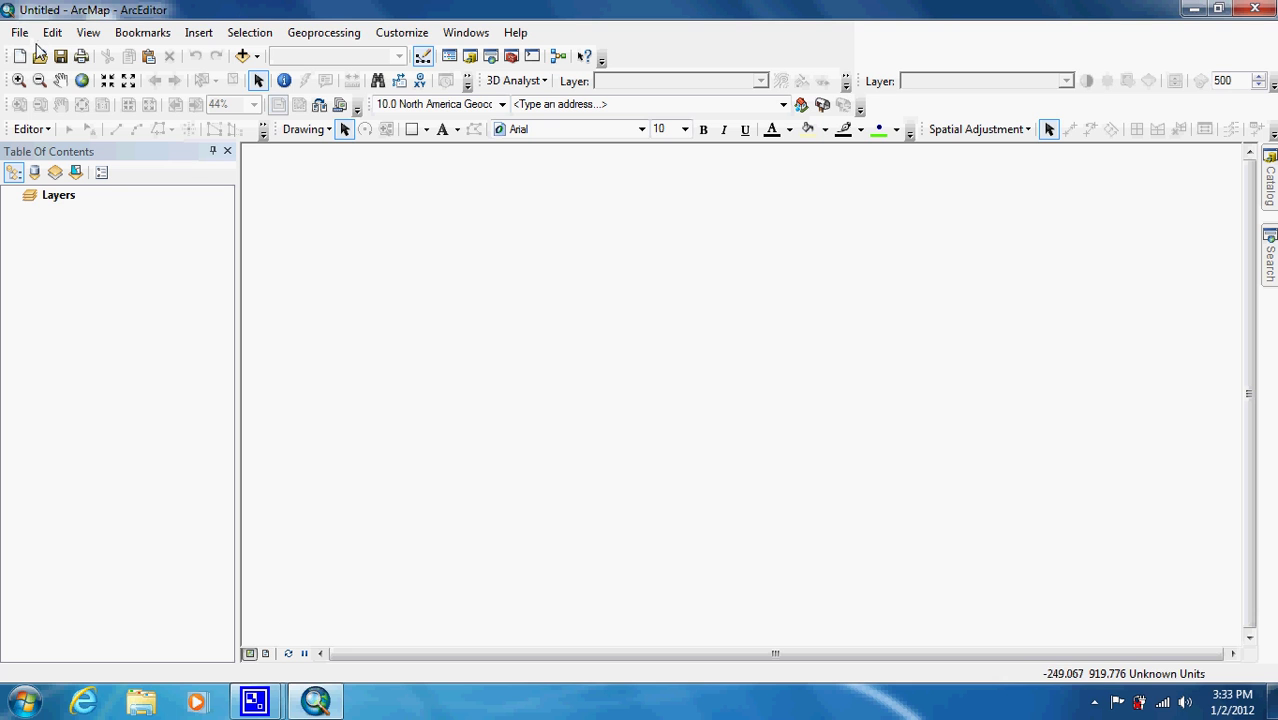
Open the Tutorial 5-5 map document from the Maps folder.
click(40, 56)
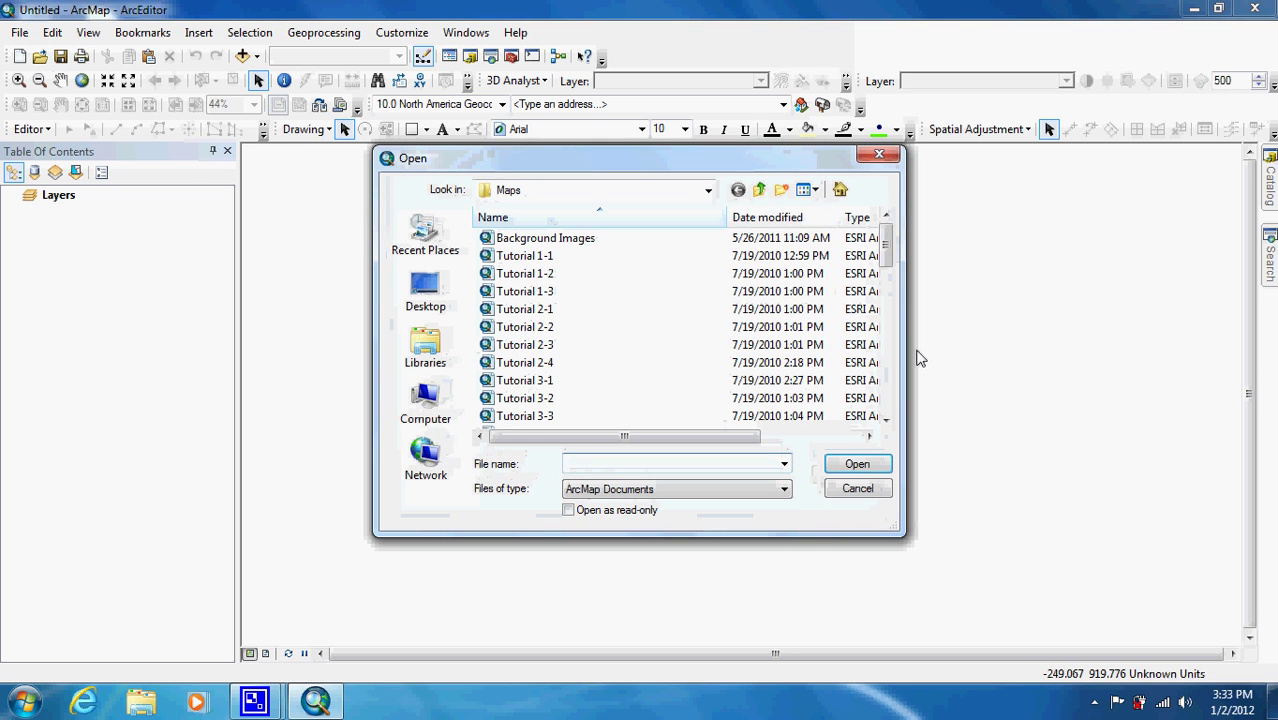
scroll(885, 300, down, 4)
double_click(550, 346)
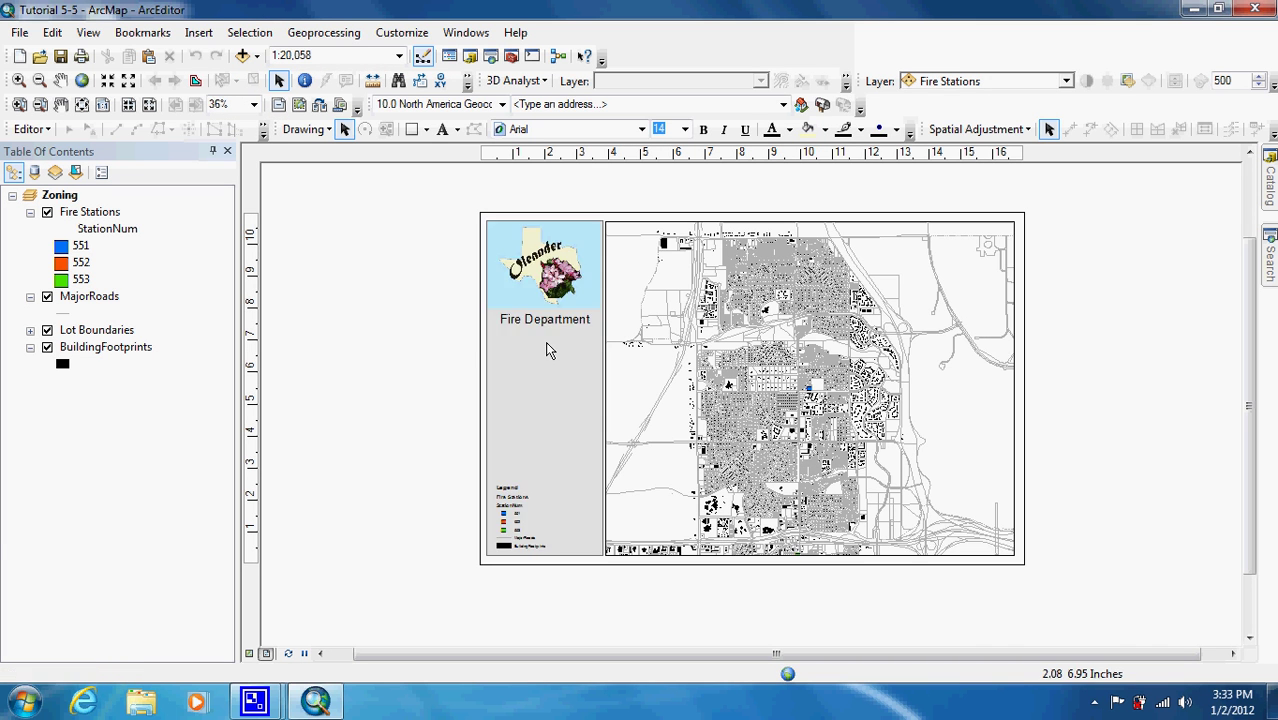
click(1270, 255)
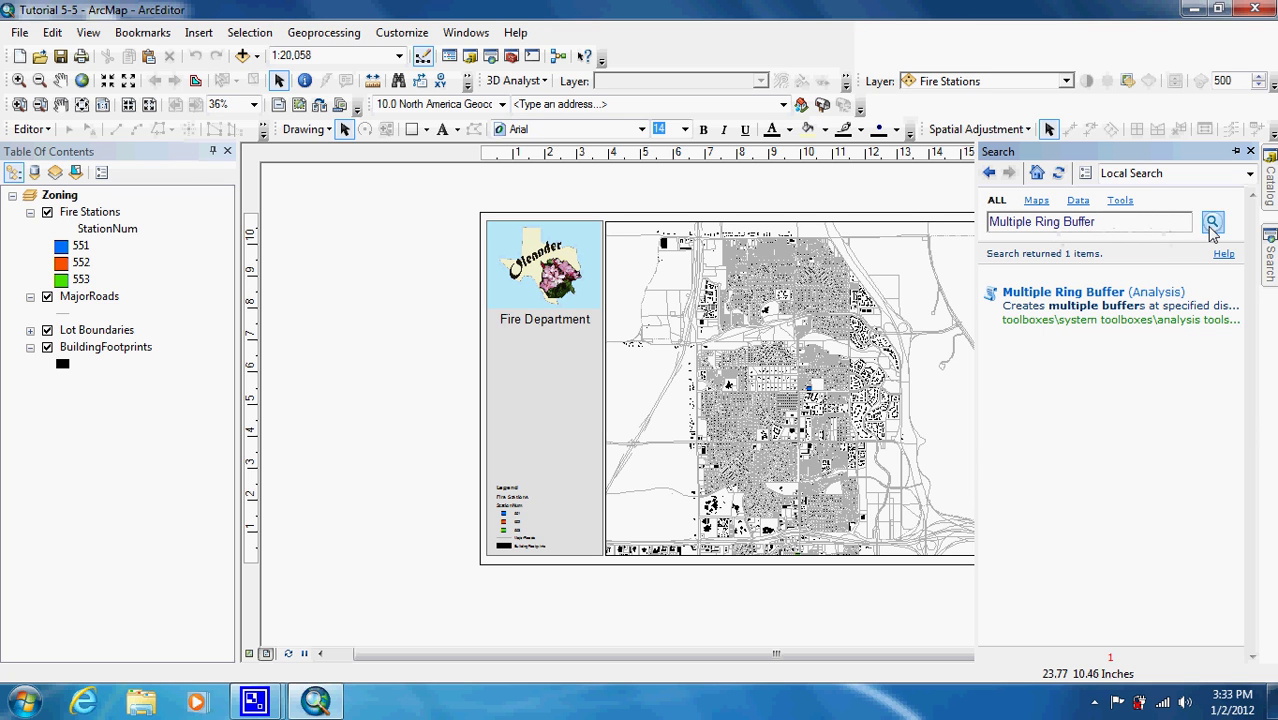
mouse_move(1075, 302)
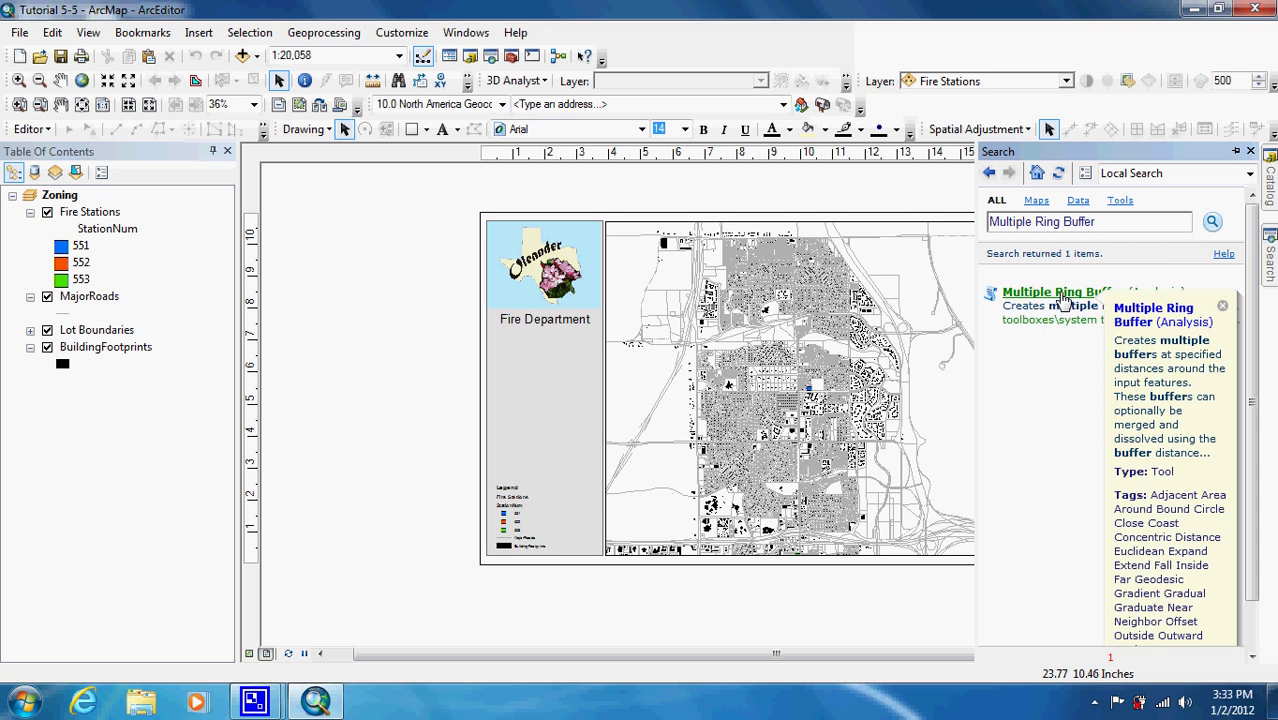
click(1063, 298)
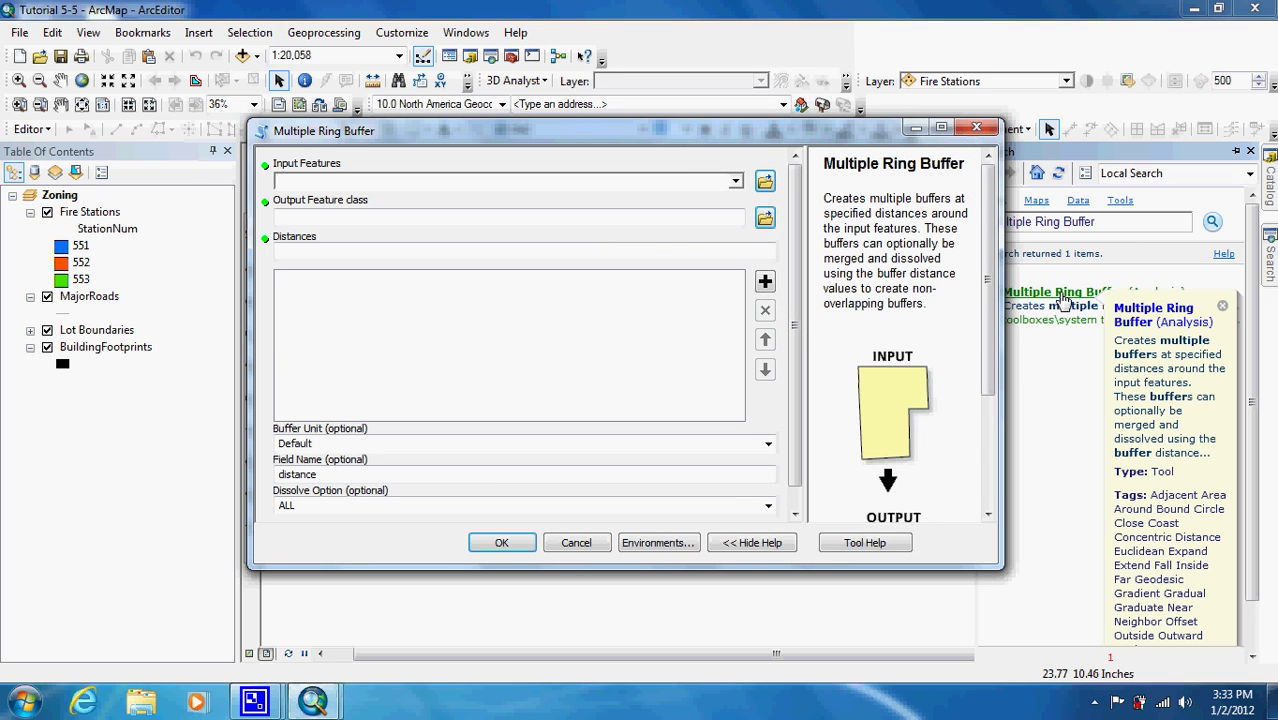
click(735, 182)
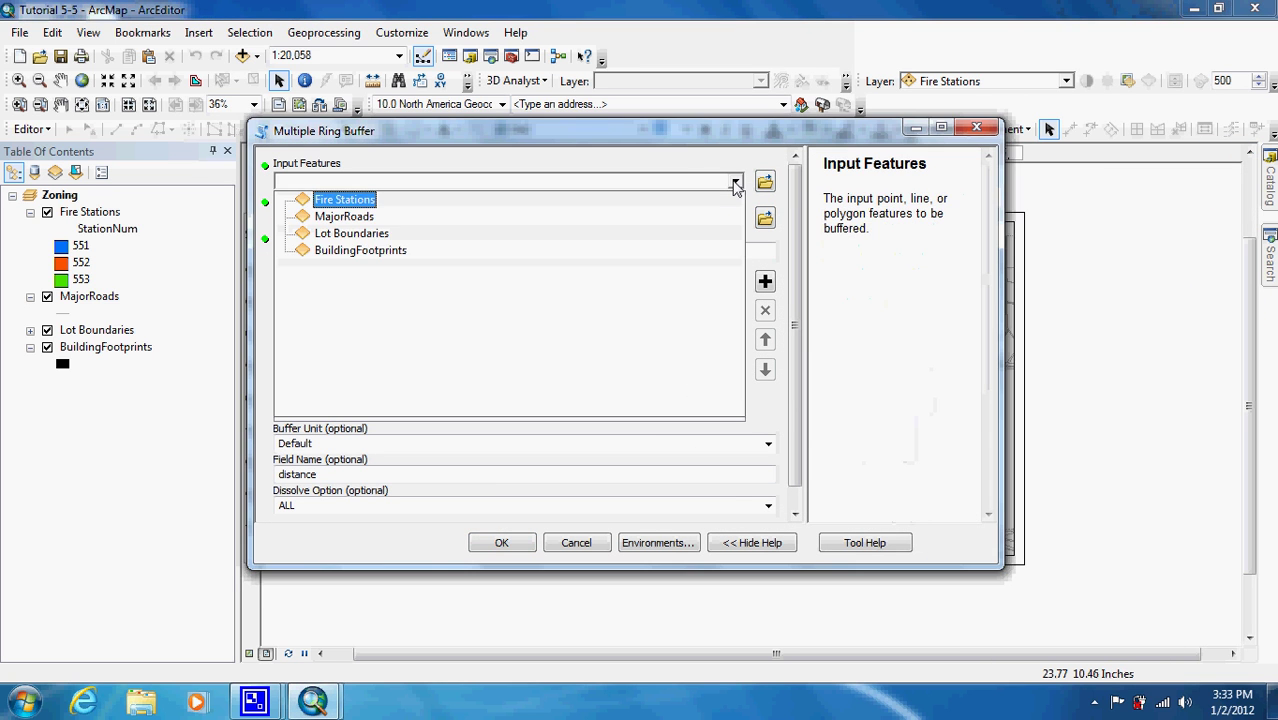
click(576, 544)
click(576, 544)
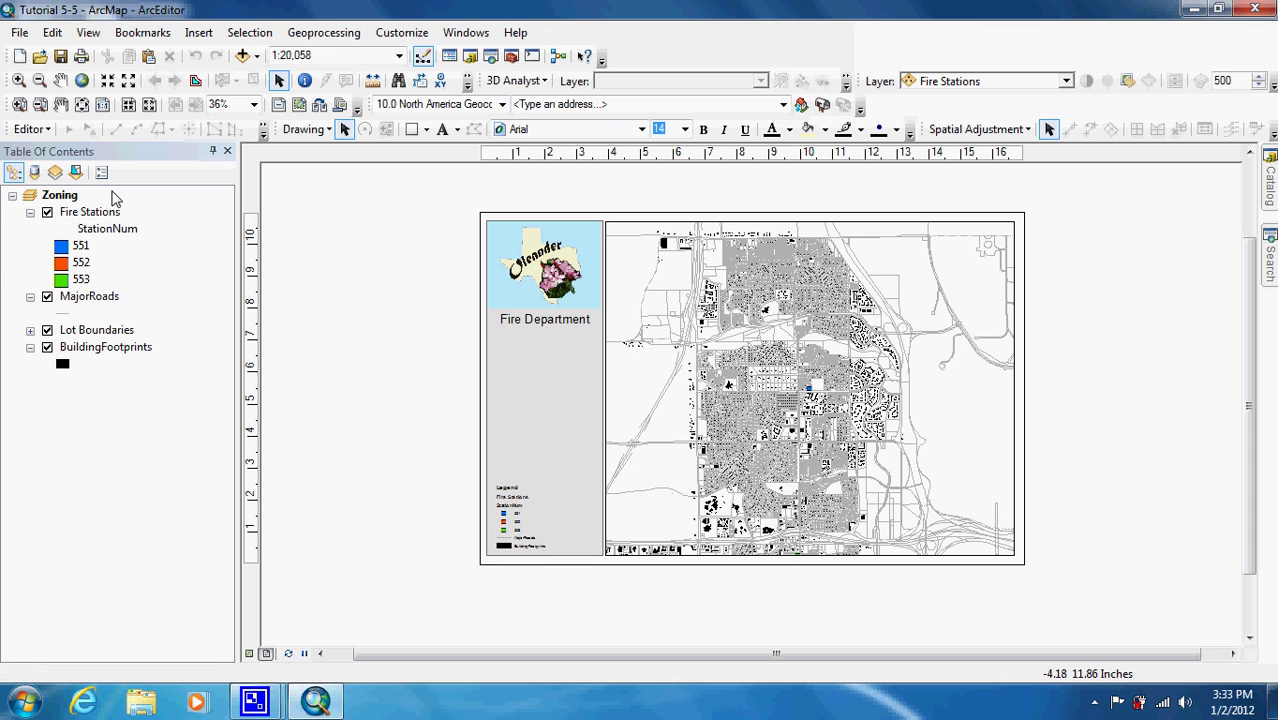
click(84, 178)
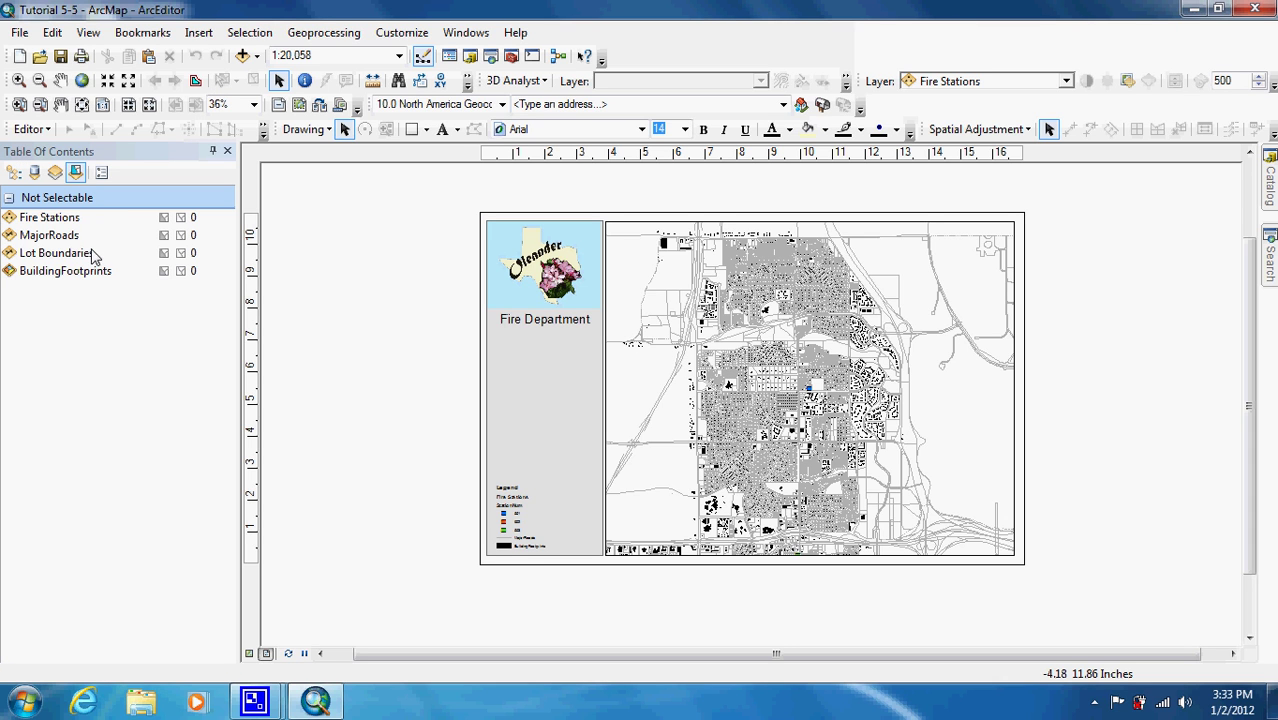
Make Fire Stations the only selectable layer and select the fire station on the map.
click(164, 219)
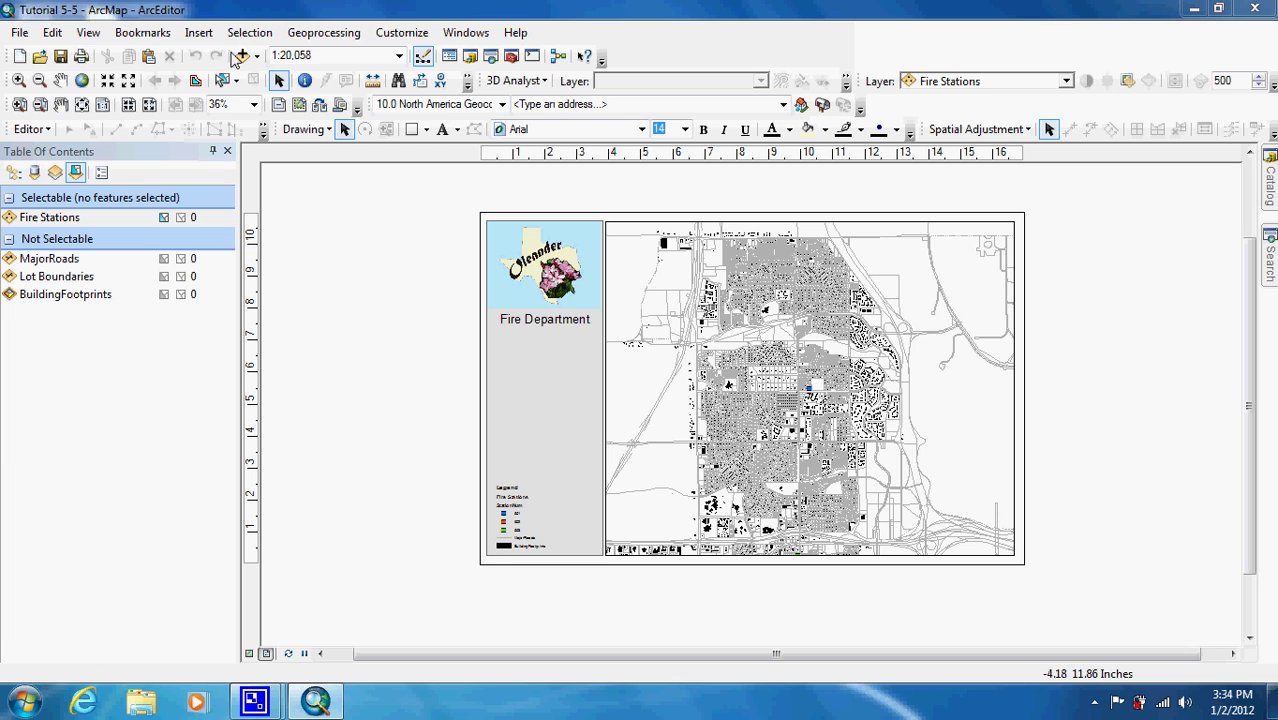
click(223, 82)
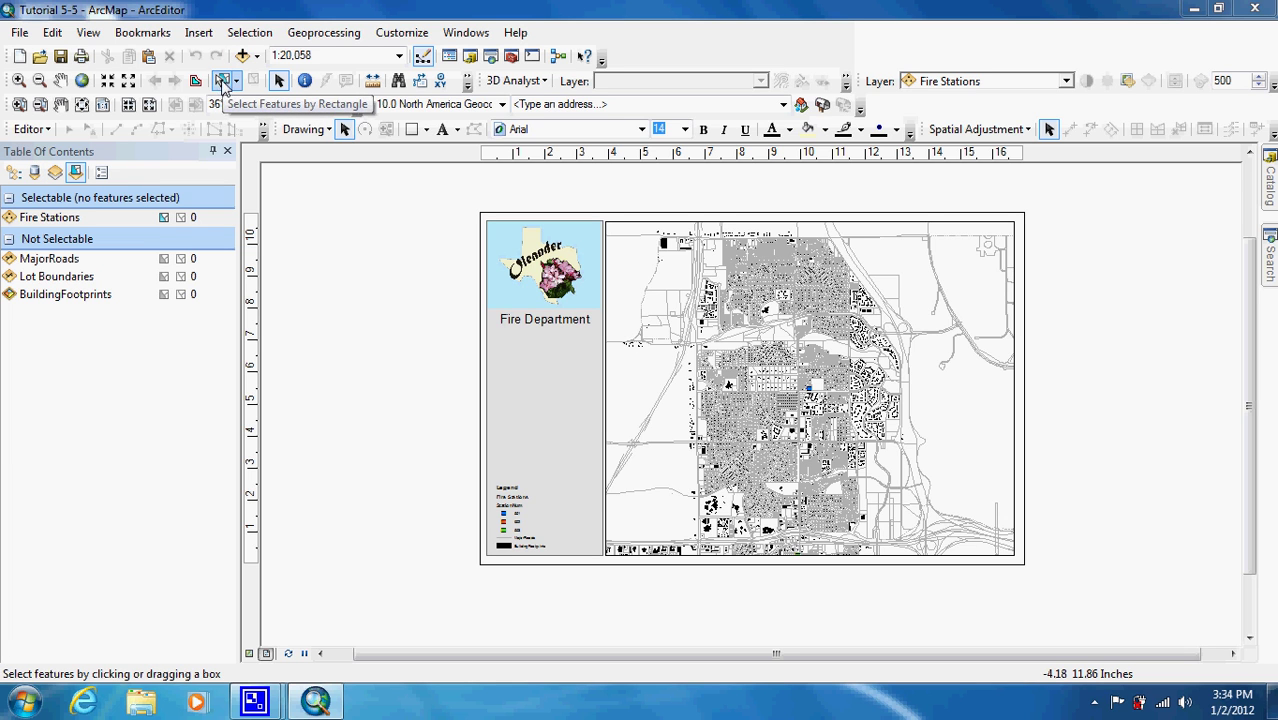
click(13, 174)
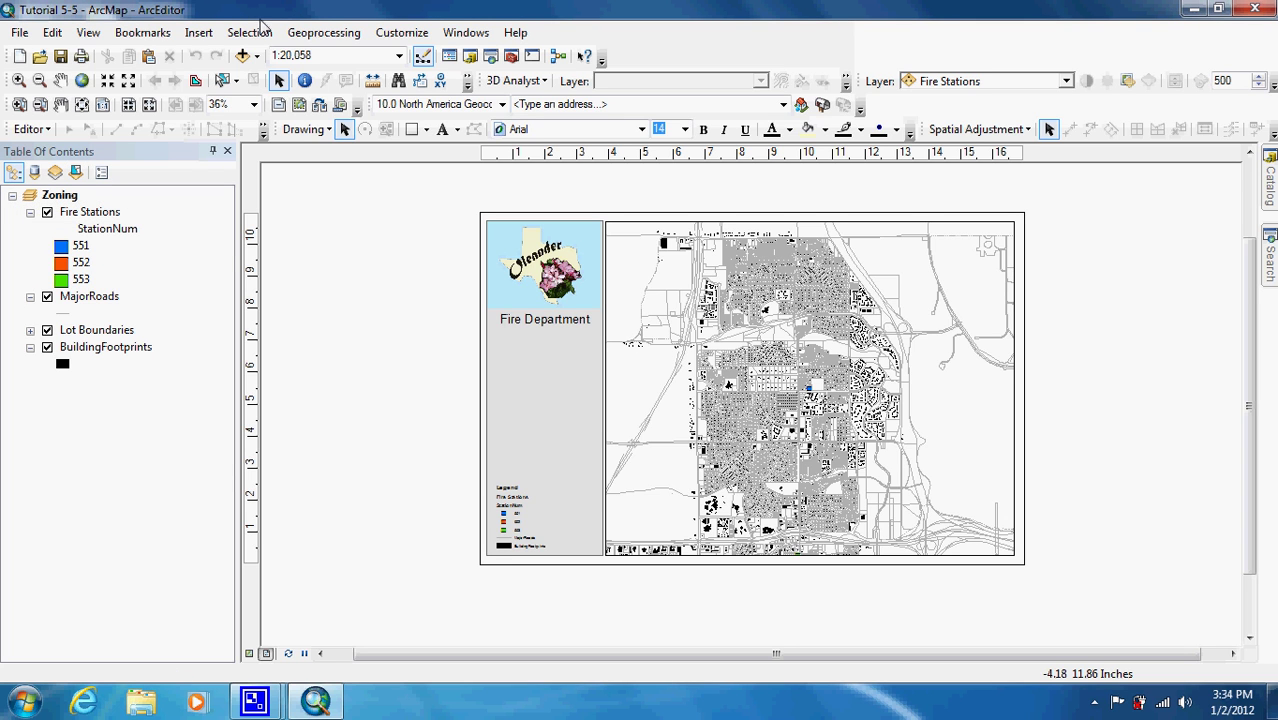
click(222, 80)
click(810, 388)
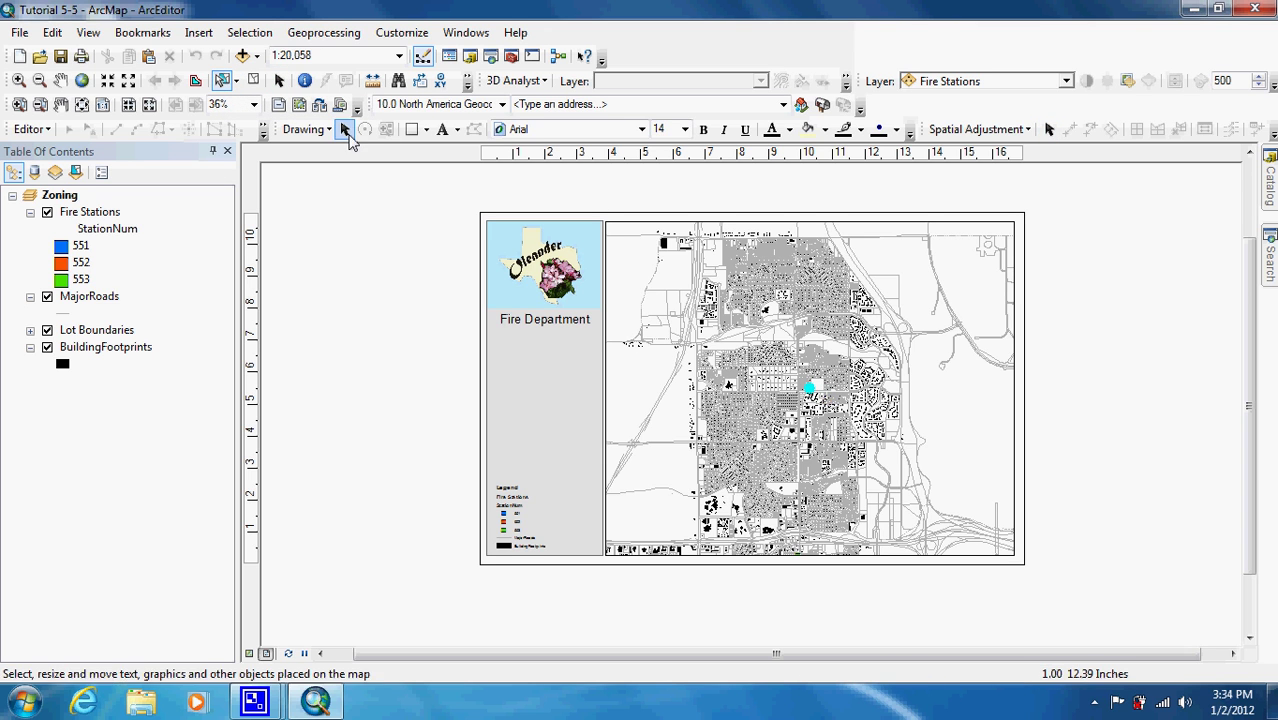
Bring up the Multiple Ring Buffer tool and list the layers available to buffer.
mouse_move(1270, 265)
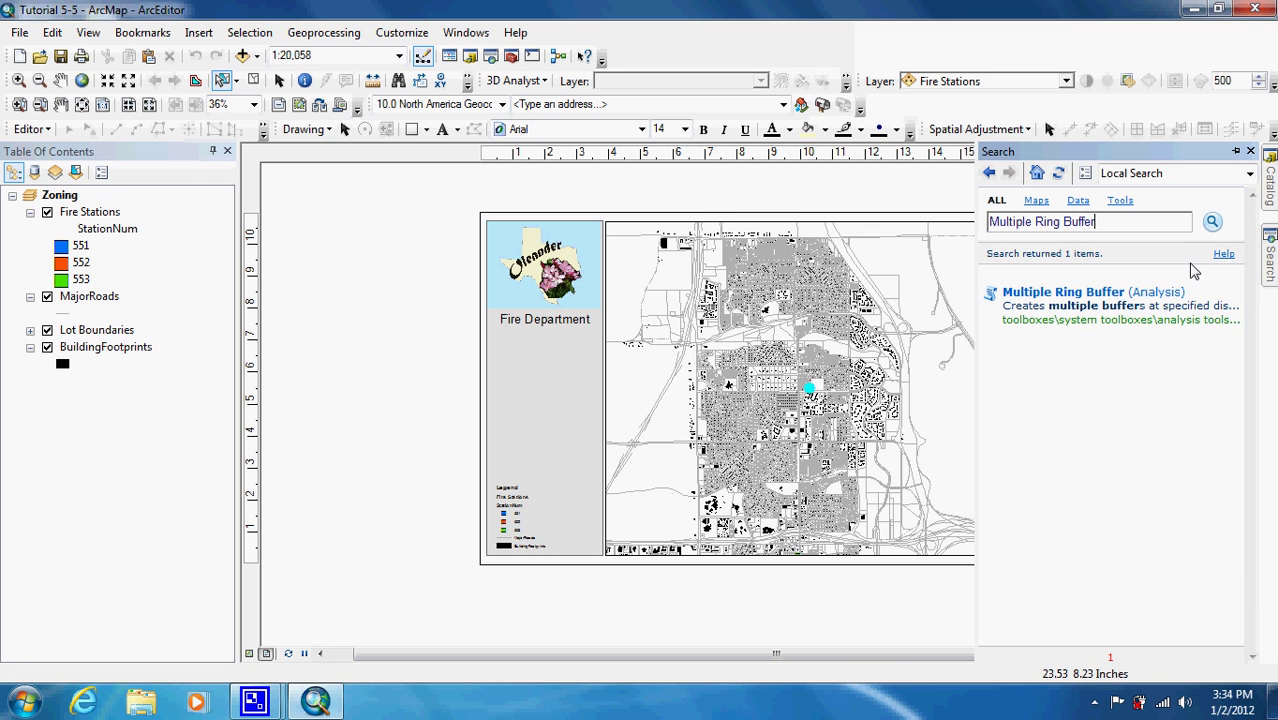
click(1094, 294)
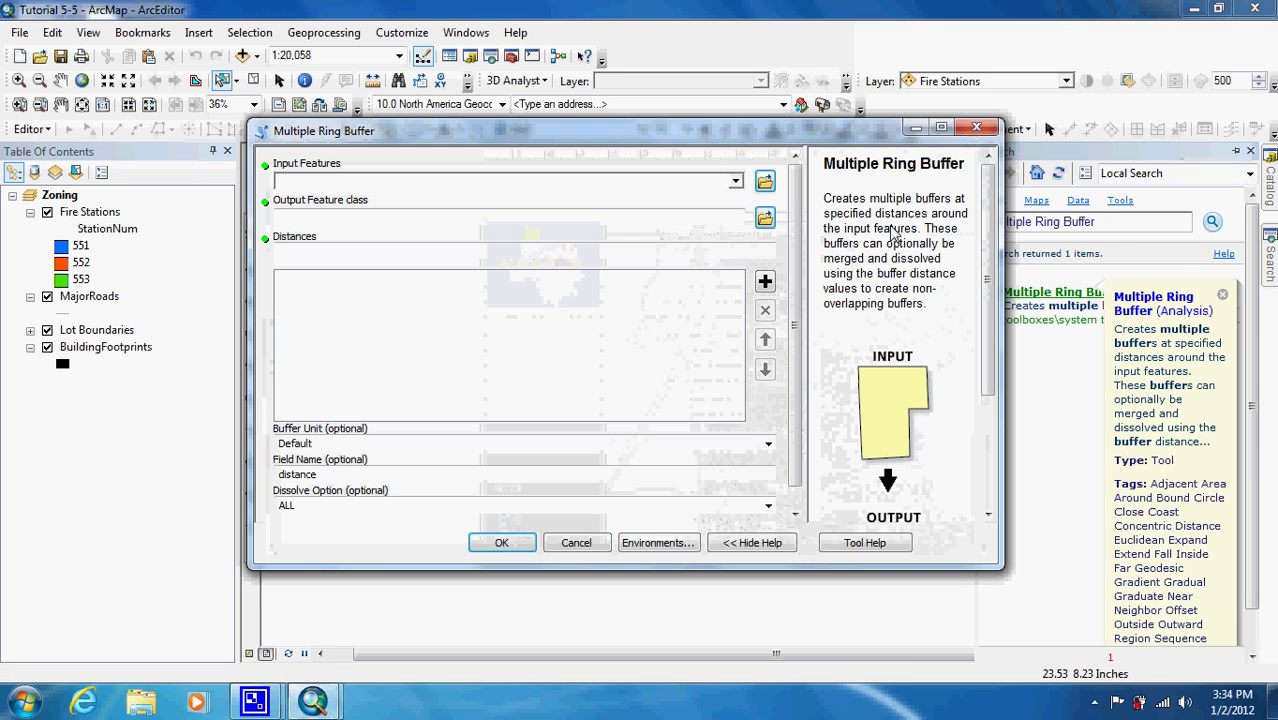
click(736, 181)
Set Fire Stations as the input and save the output as Station1Buffers.
click(686, 204)
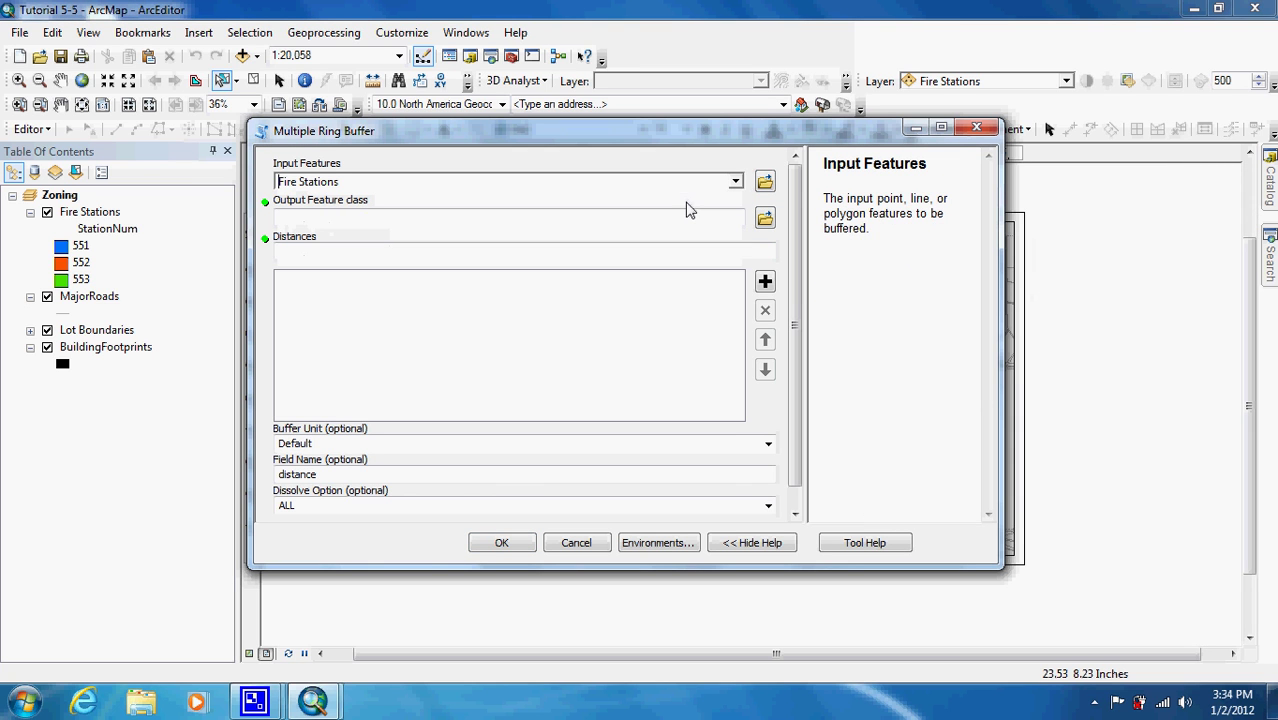
click(763, 220)
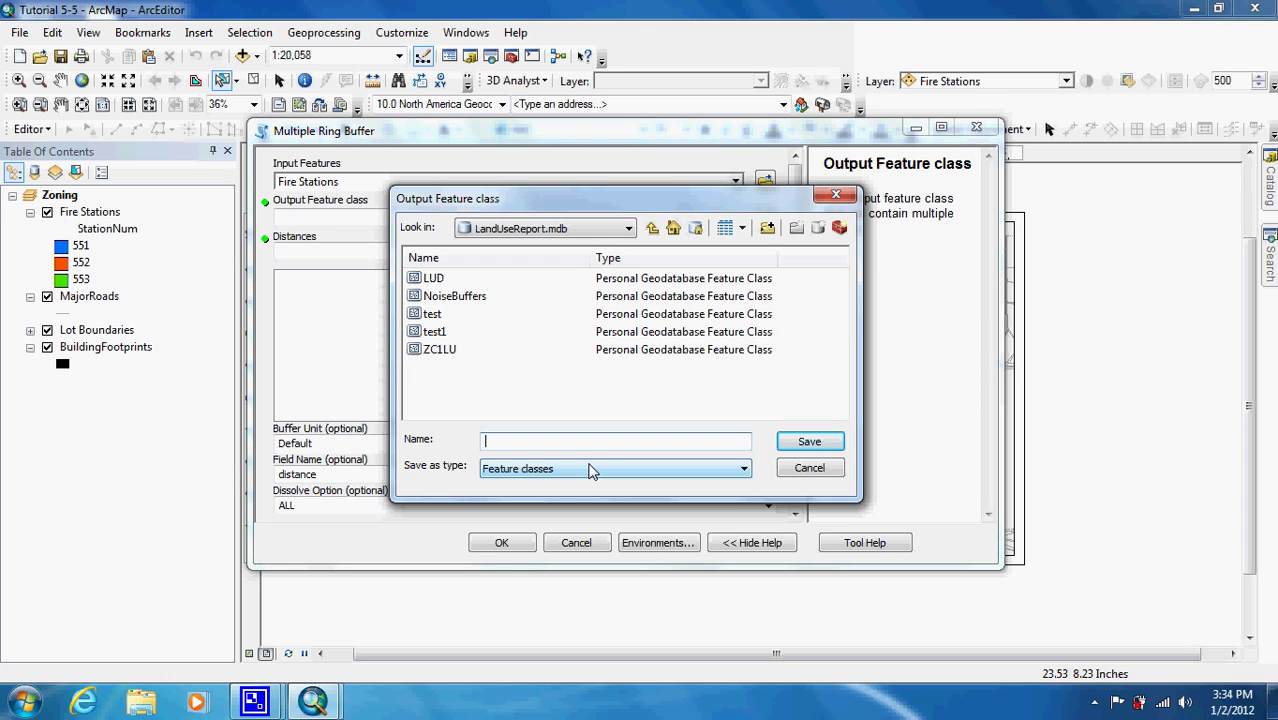
text(Station1Buffers)
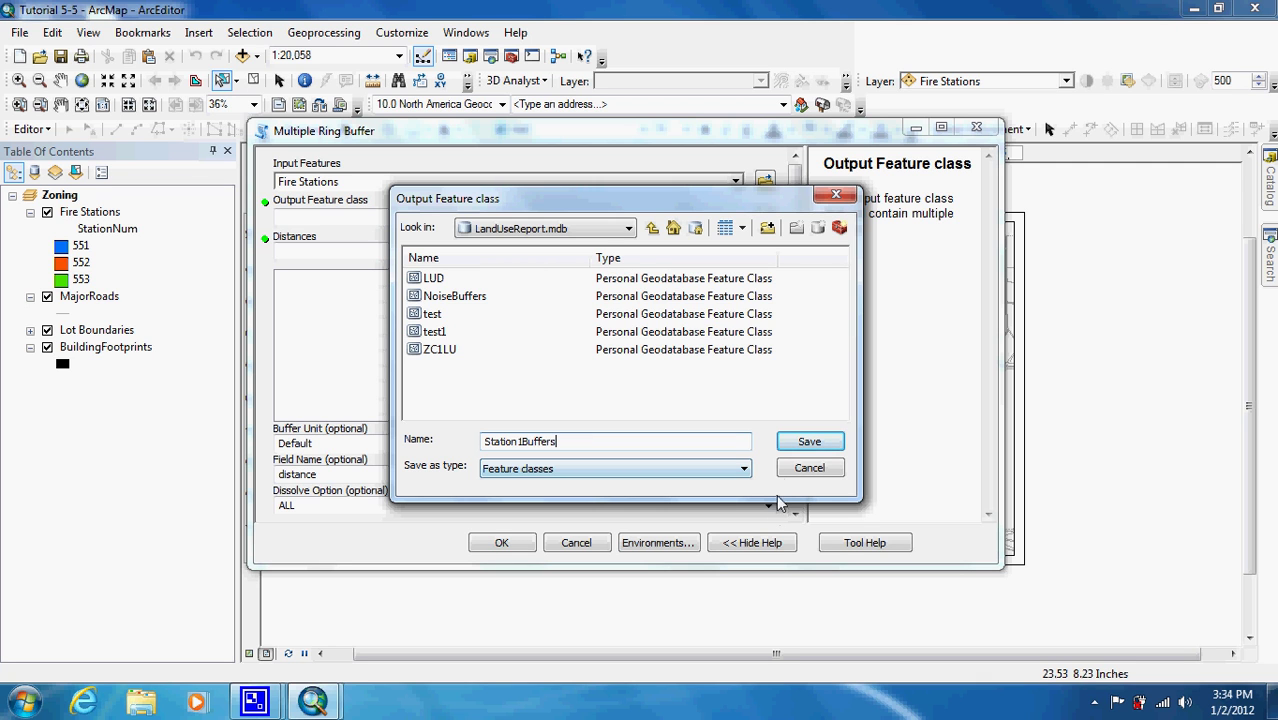
click(808, 442)
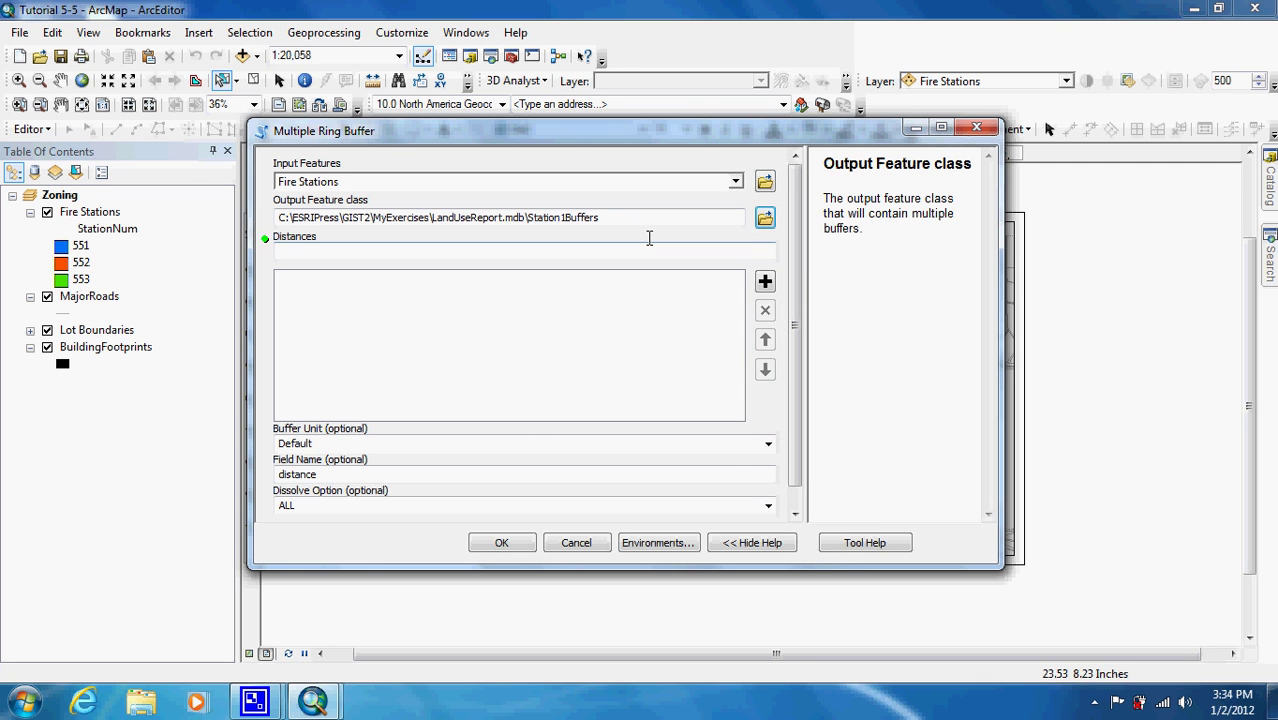
Add buffer distances 2640, 5280 and 7920 to the distance list.
click(729, 248)
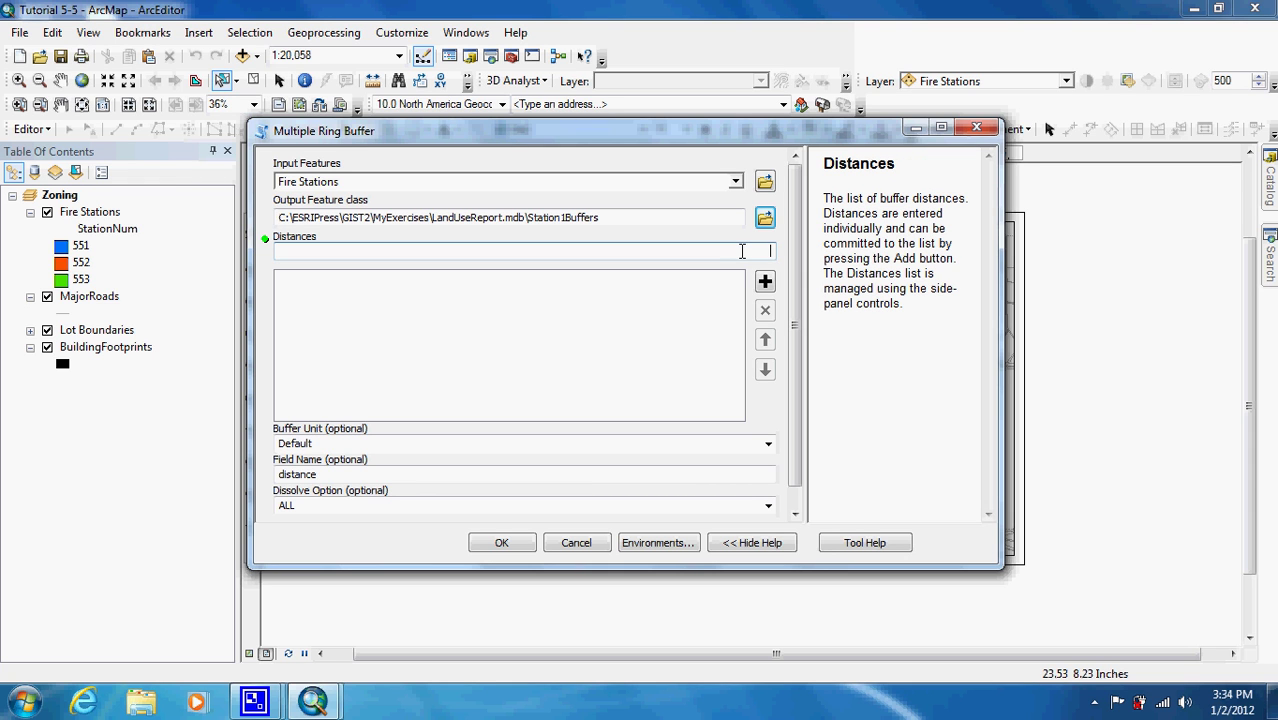
text(265)
key(BackSpace)
text(40)
click(765, 282)
click(765, 252)
text(5280)
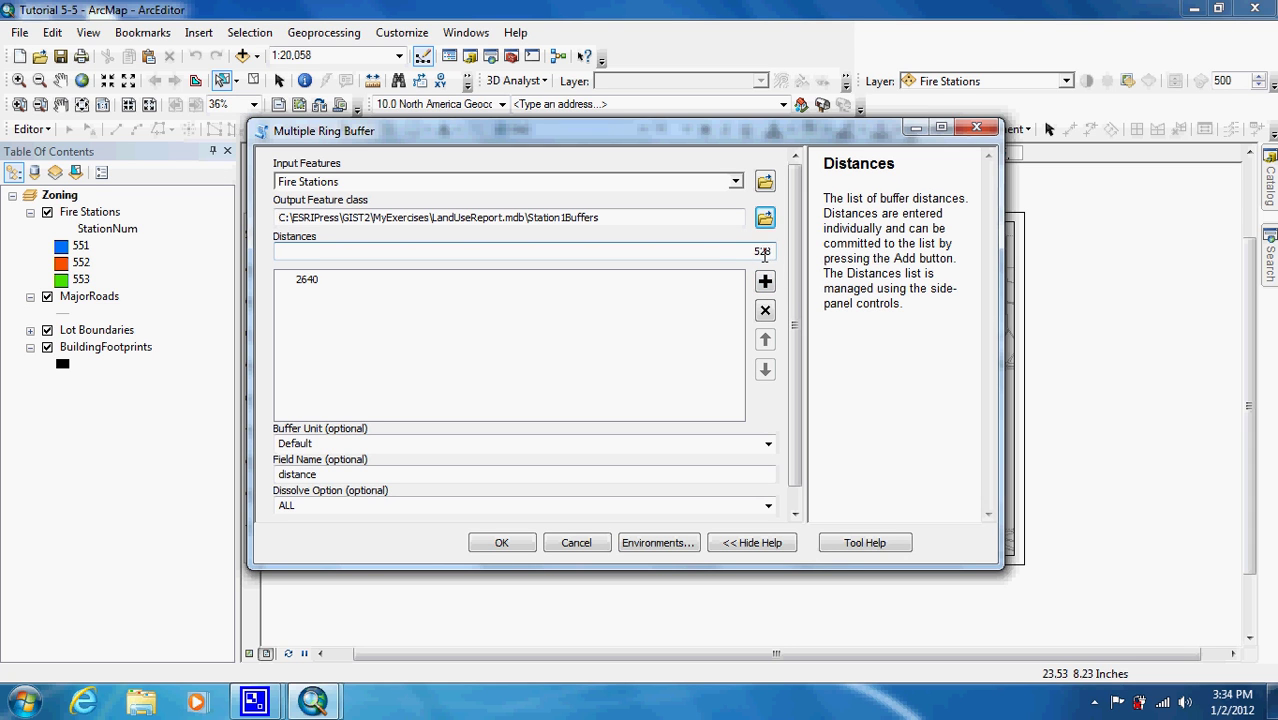
click(765, 282)
click(760, 248)
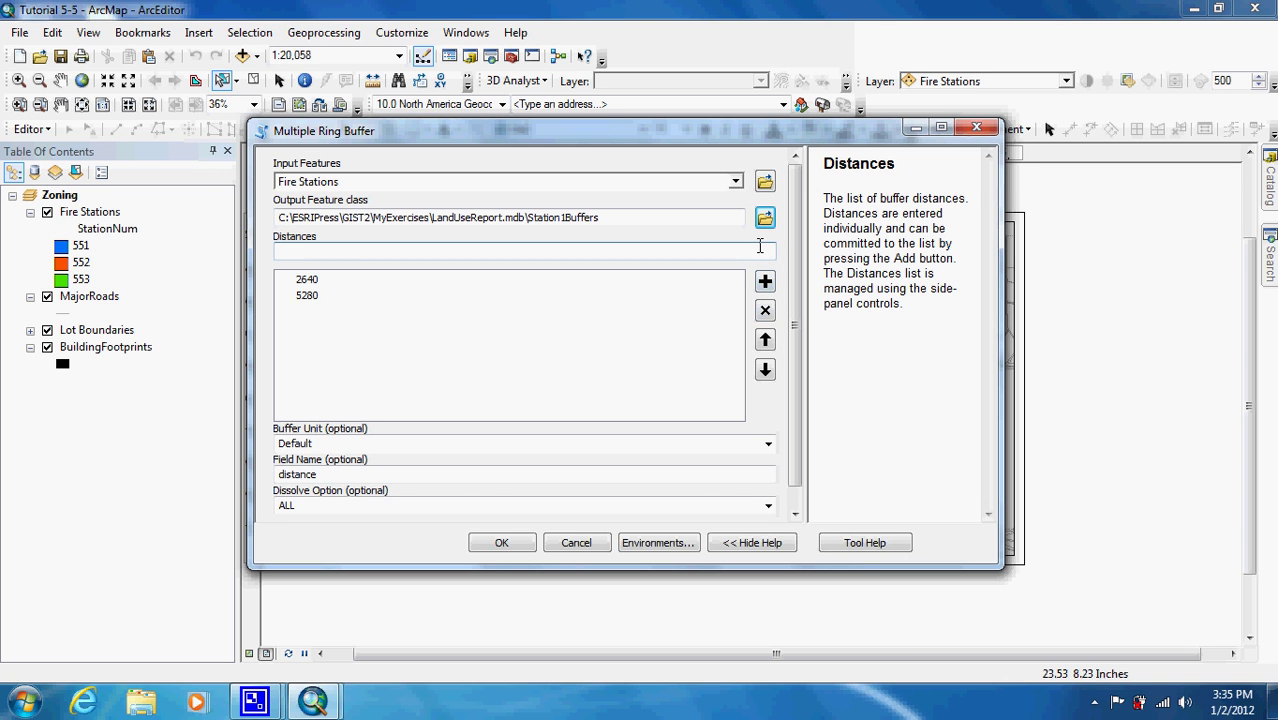
text(7920)
click(762, 282)
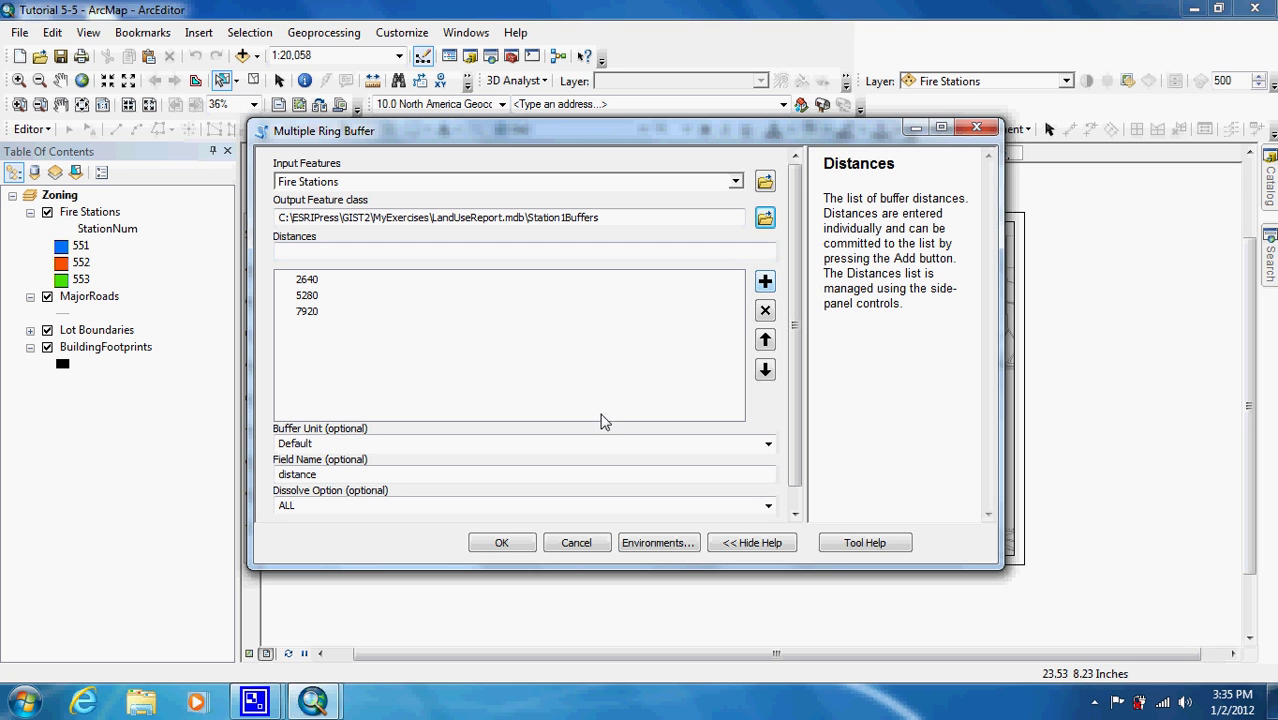
Set the buffer unit to Feet and run the ring buffer.
click(768, 443)
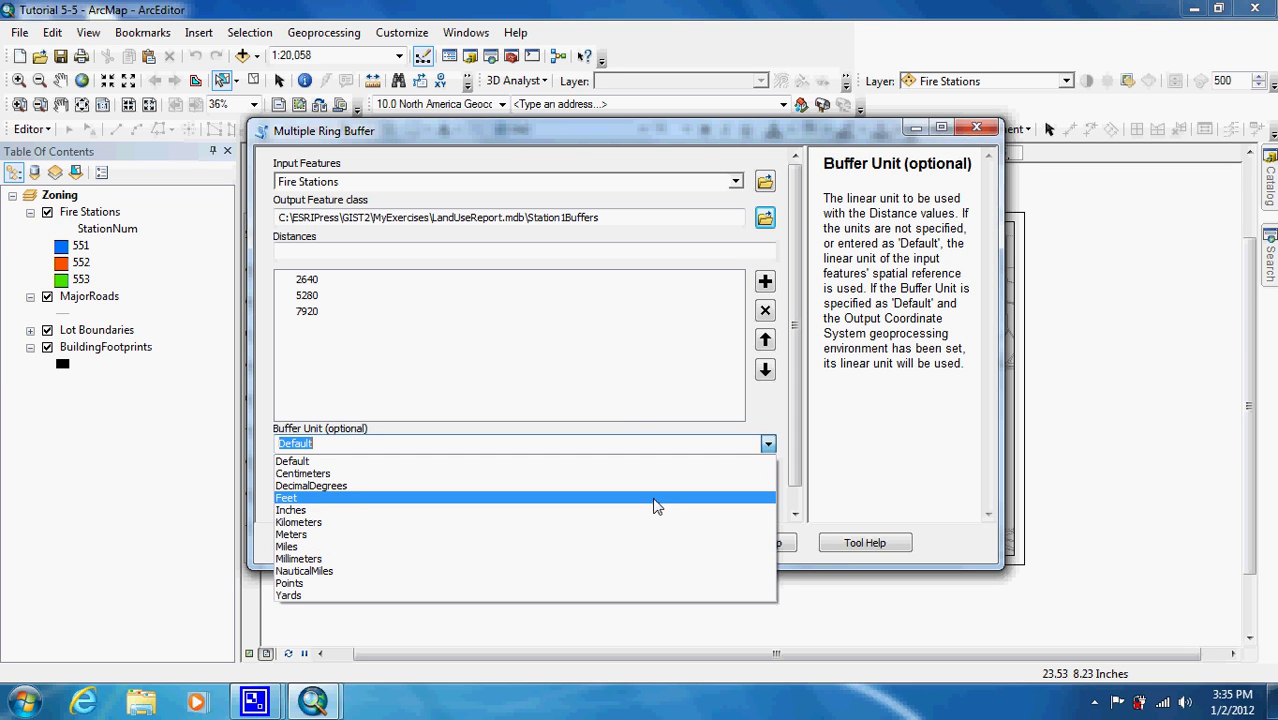
key(Escape)
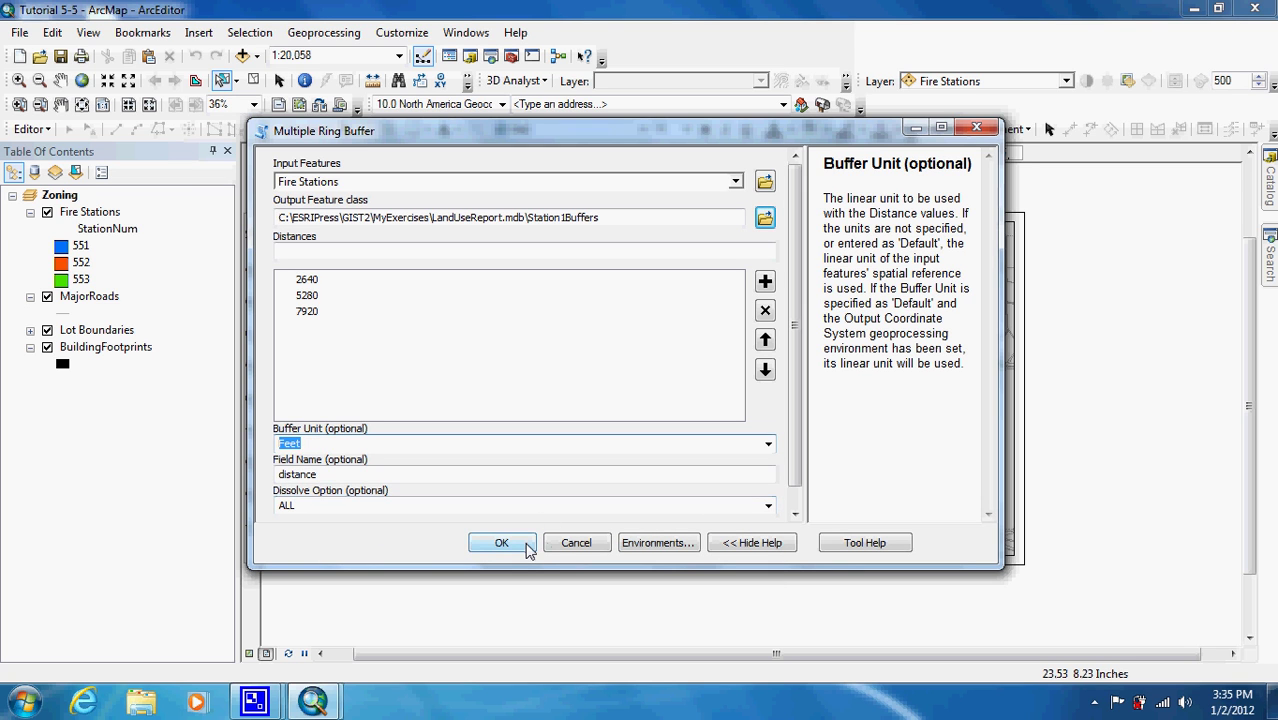
click(527, 548)
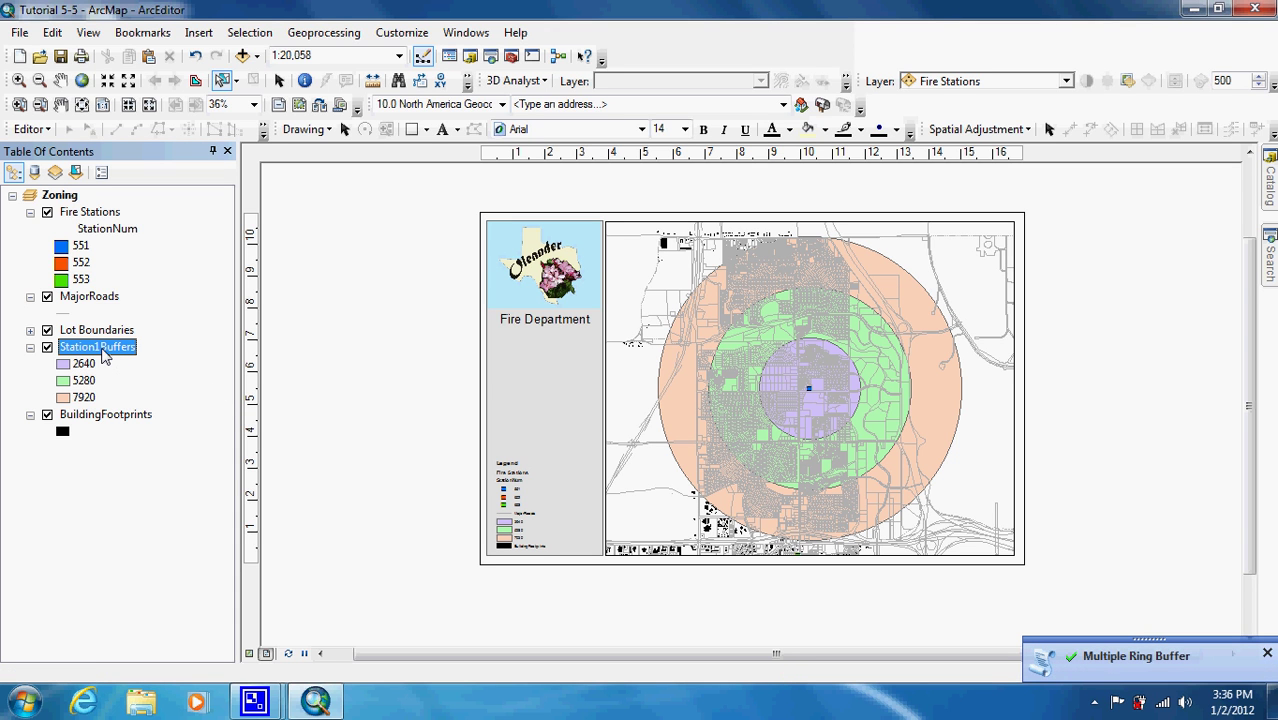
Move Station1Buffers above Lot Boundaries in the Table of Contents drawing order.
drag(105, 357, 105, 336)
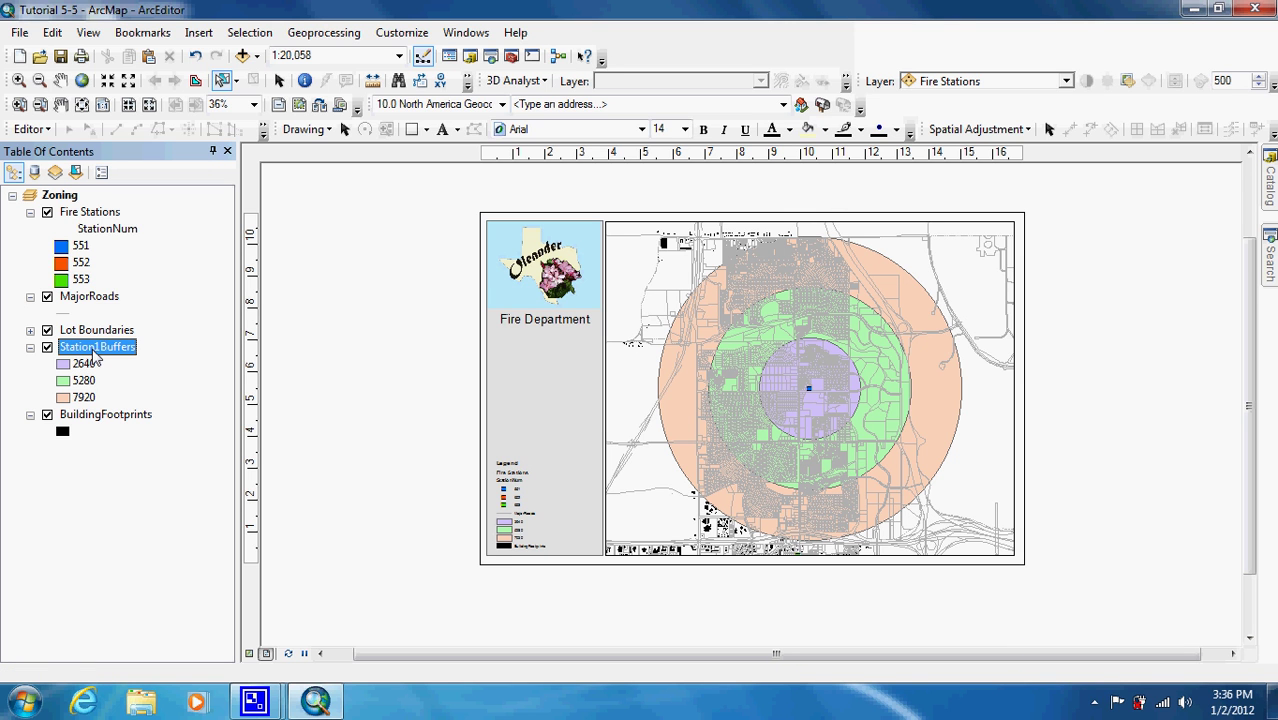
drag(96, 350, 93, 340)
double_click(96, 330)
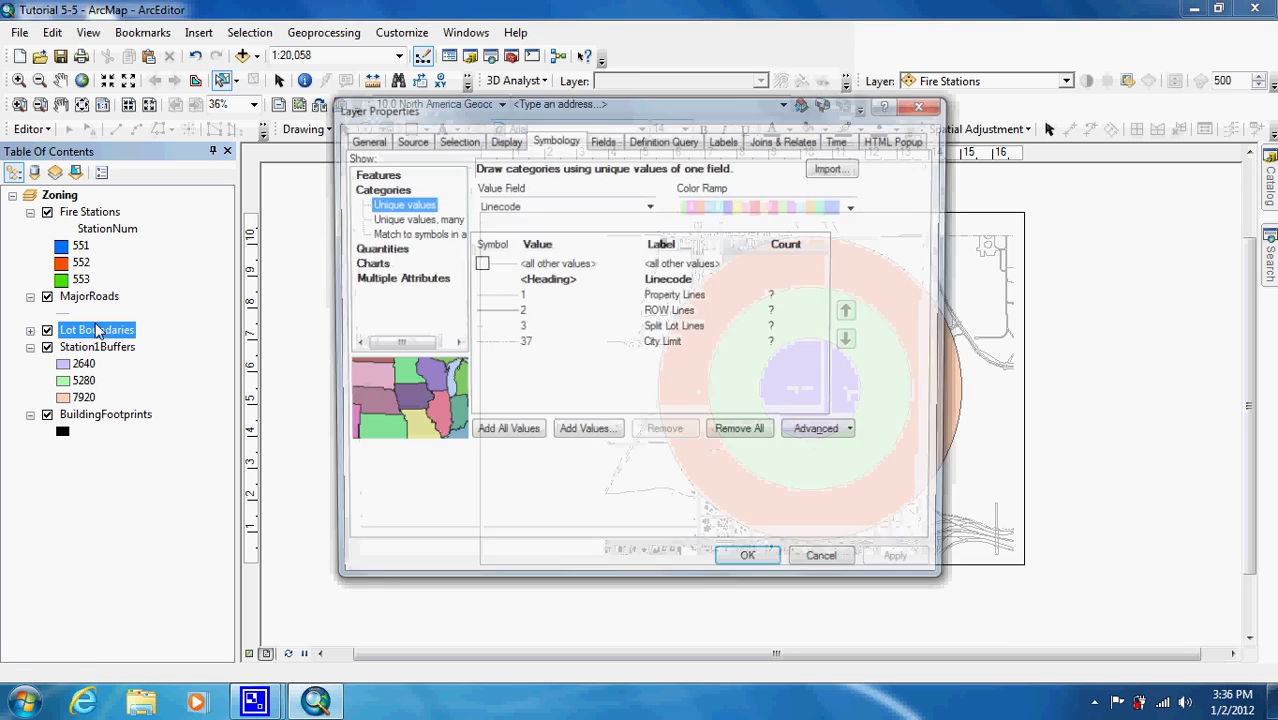
click(826, 563)
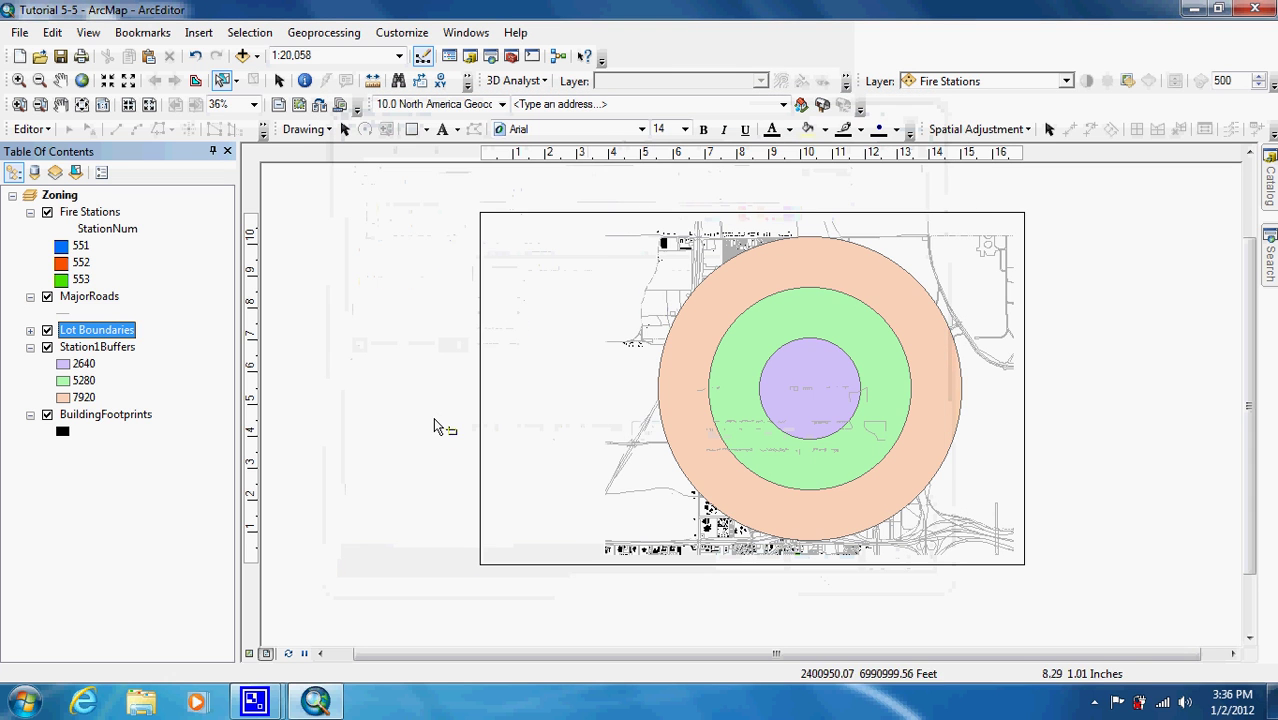
click(98, 348)
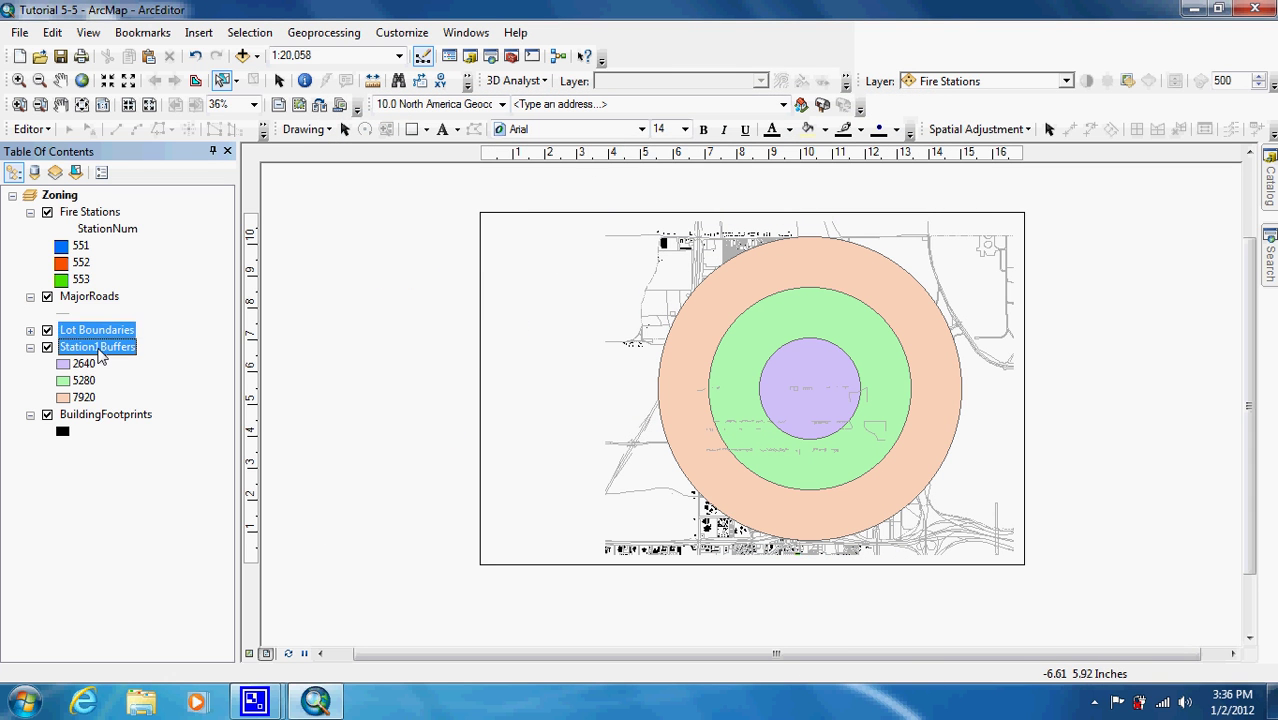
drag(99, 350, 104, 326)
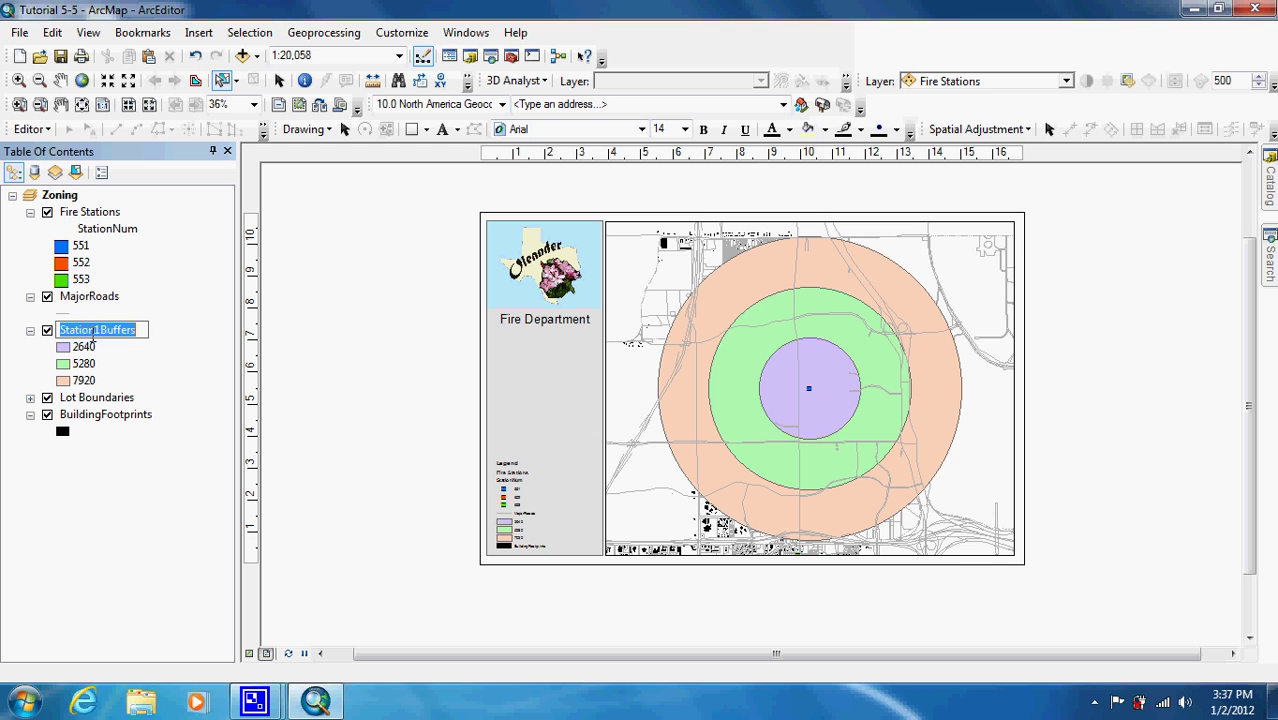
key(Return)
Set the Station1Buffers layer's display transparency to 60%.
double_click(97, 337)
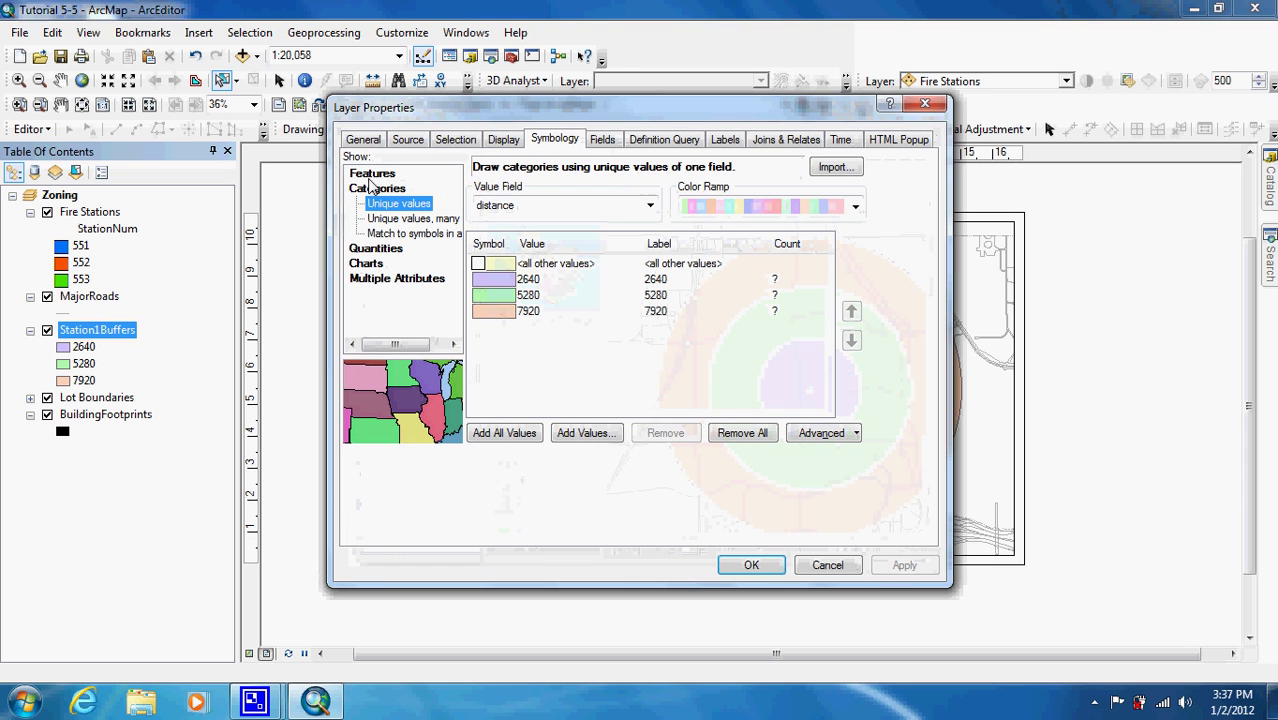
click(500, 140)
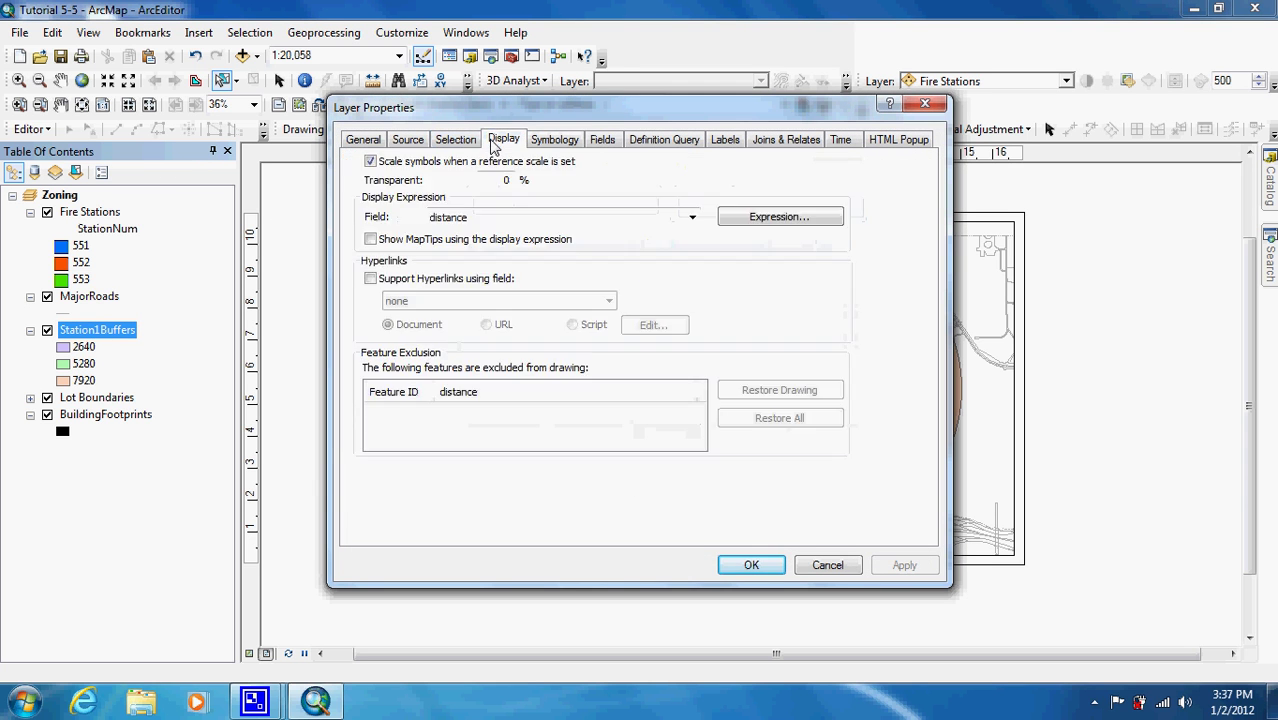
double_click(511, 181)
text(60)
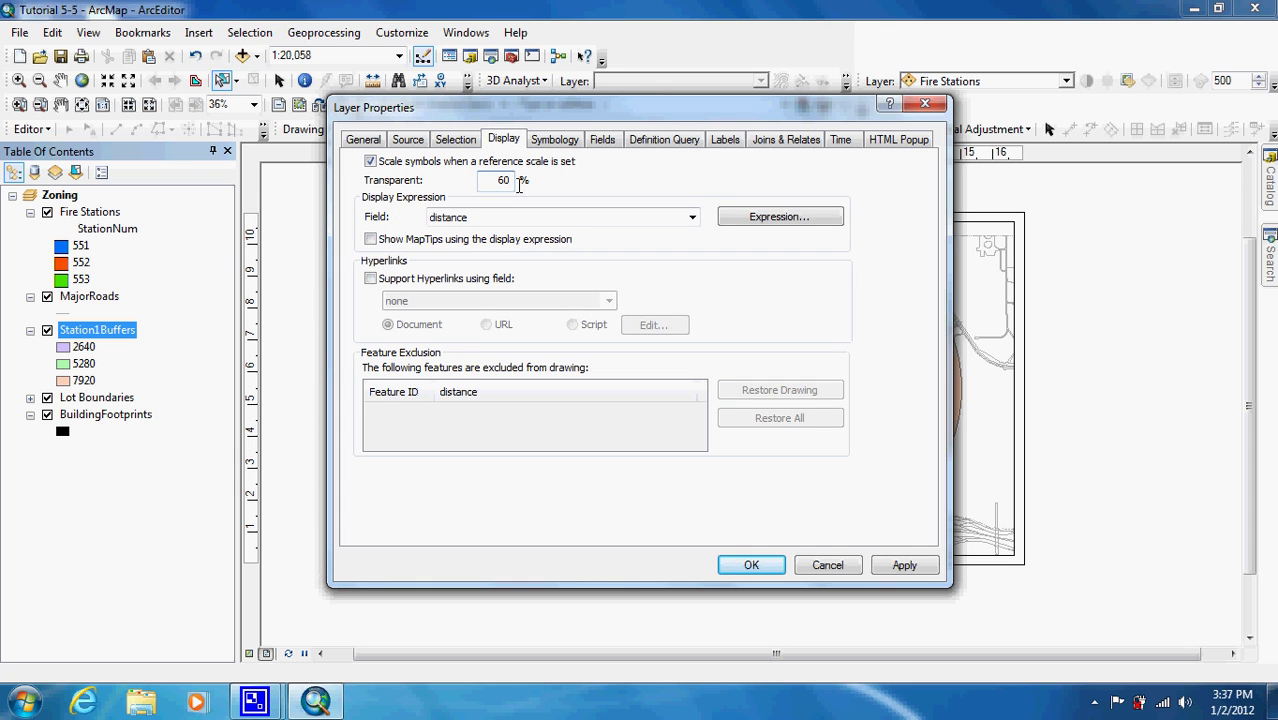
click(749, 565)
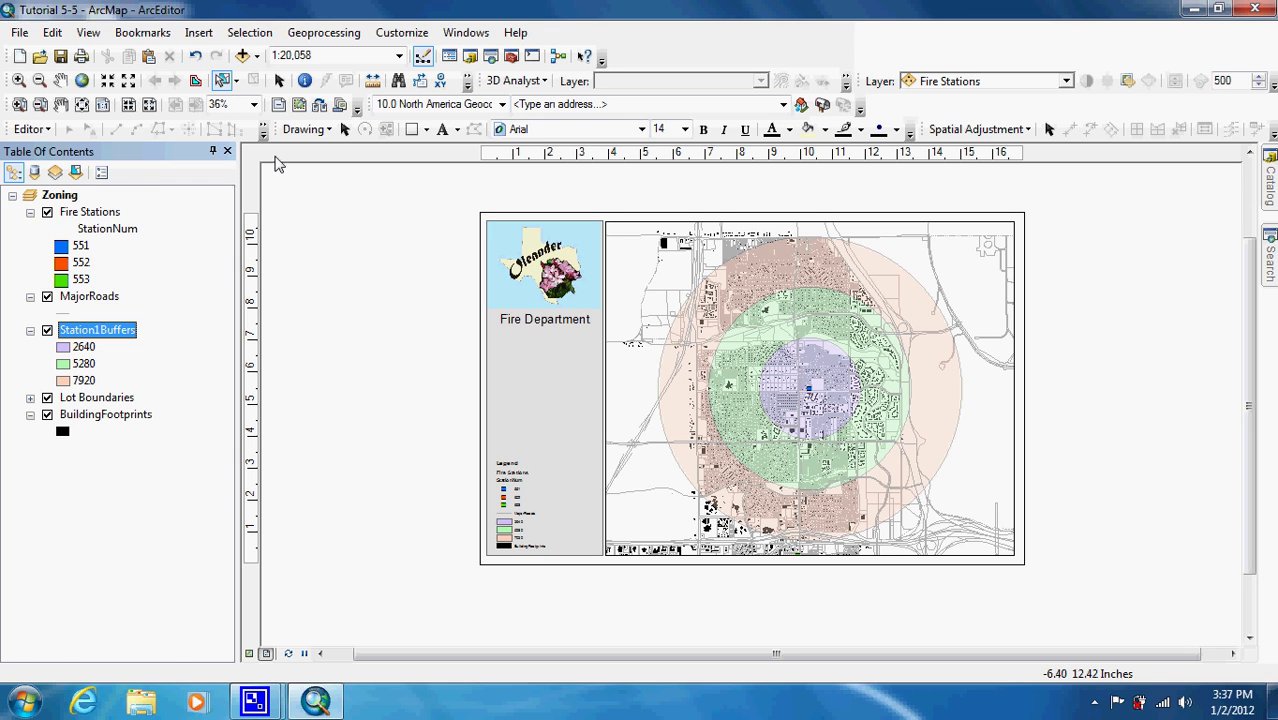
Try selecting the 7920, 5280 and 2640 rings, clear, then select only the 2640 circle.
click(224, 82)
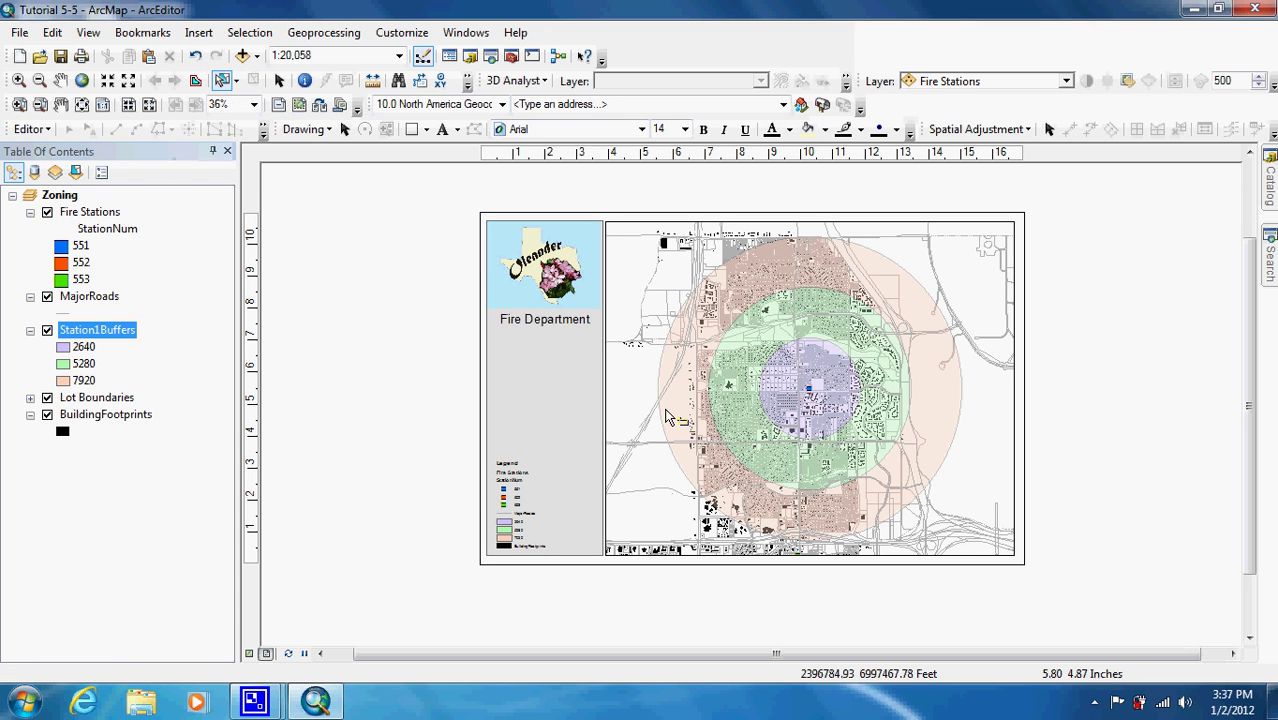
click(667, 417)
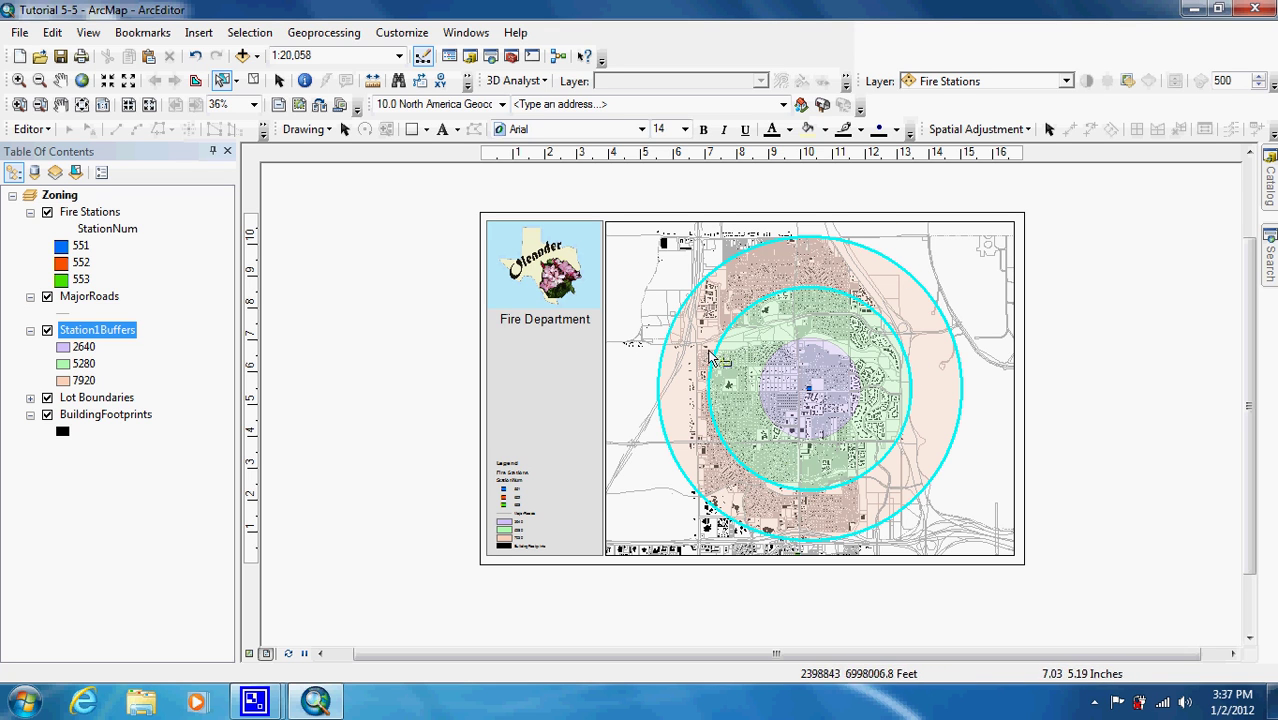
click(785, 465)
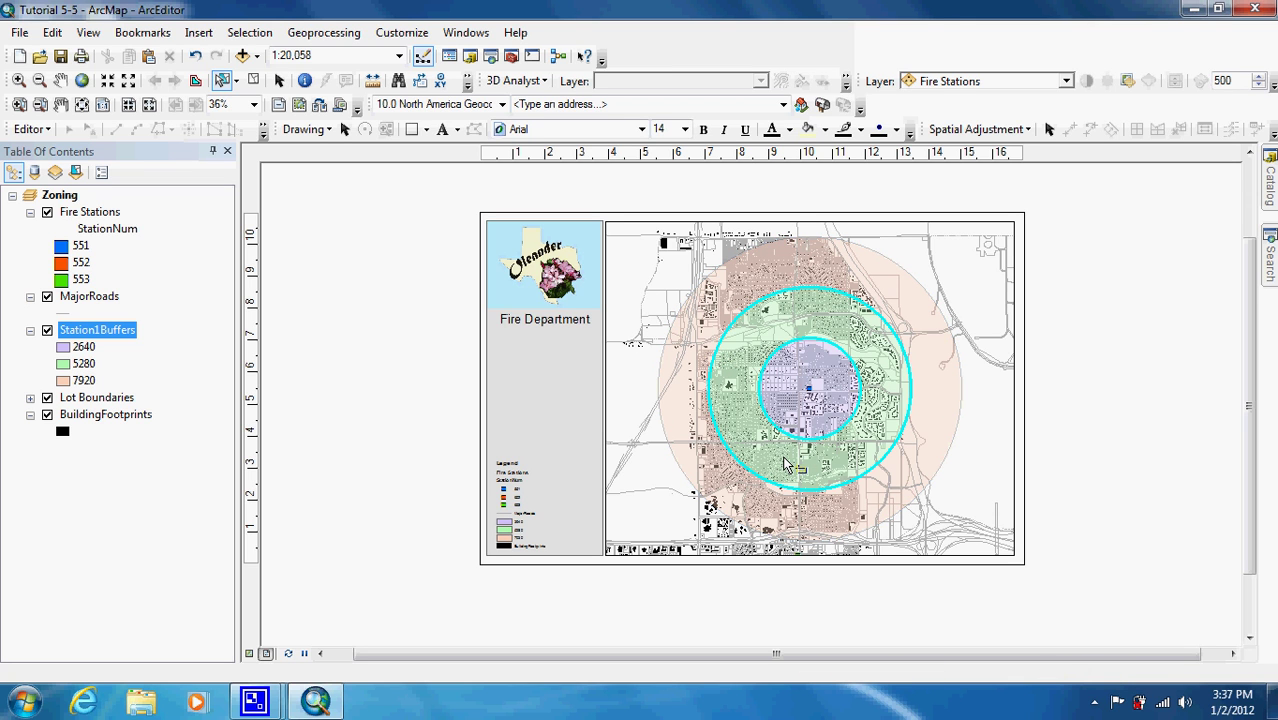
click(798, 425)
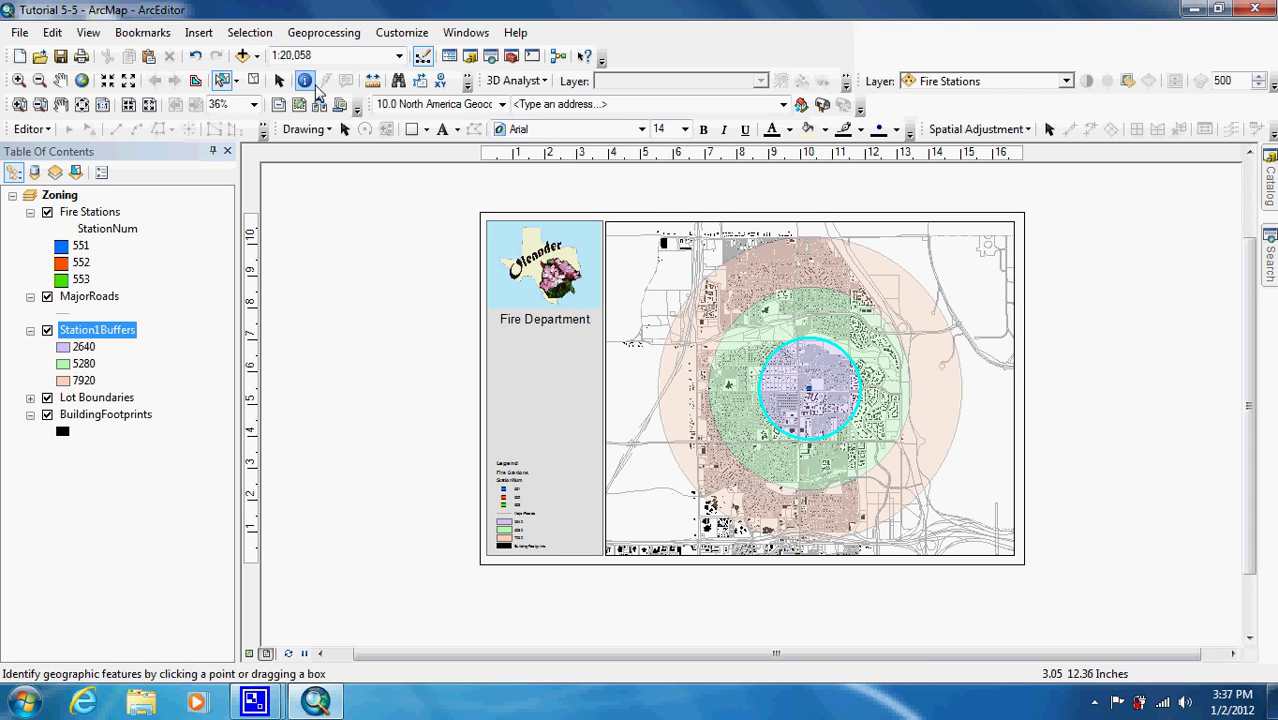
click(256, 82)
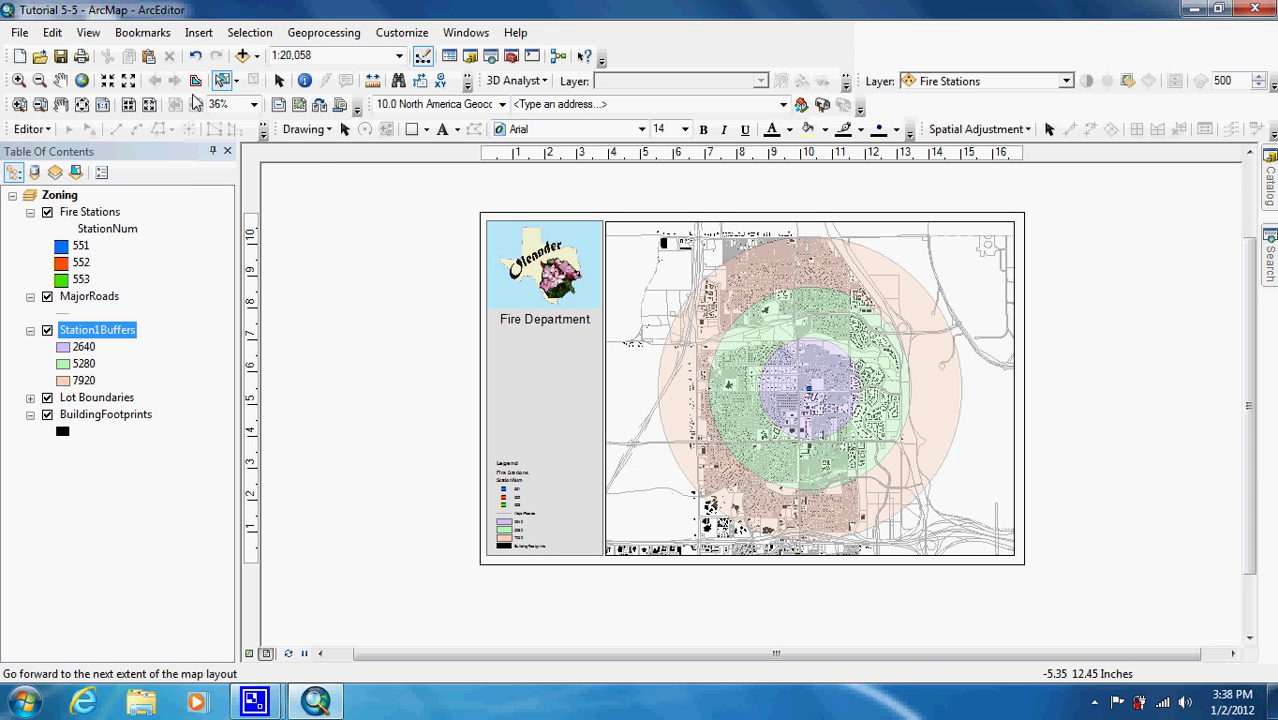
click(806, 440)
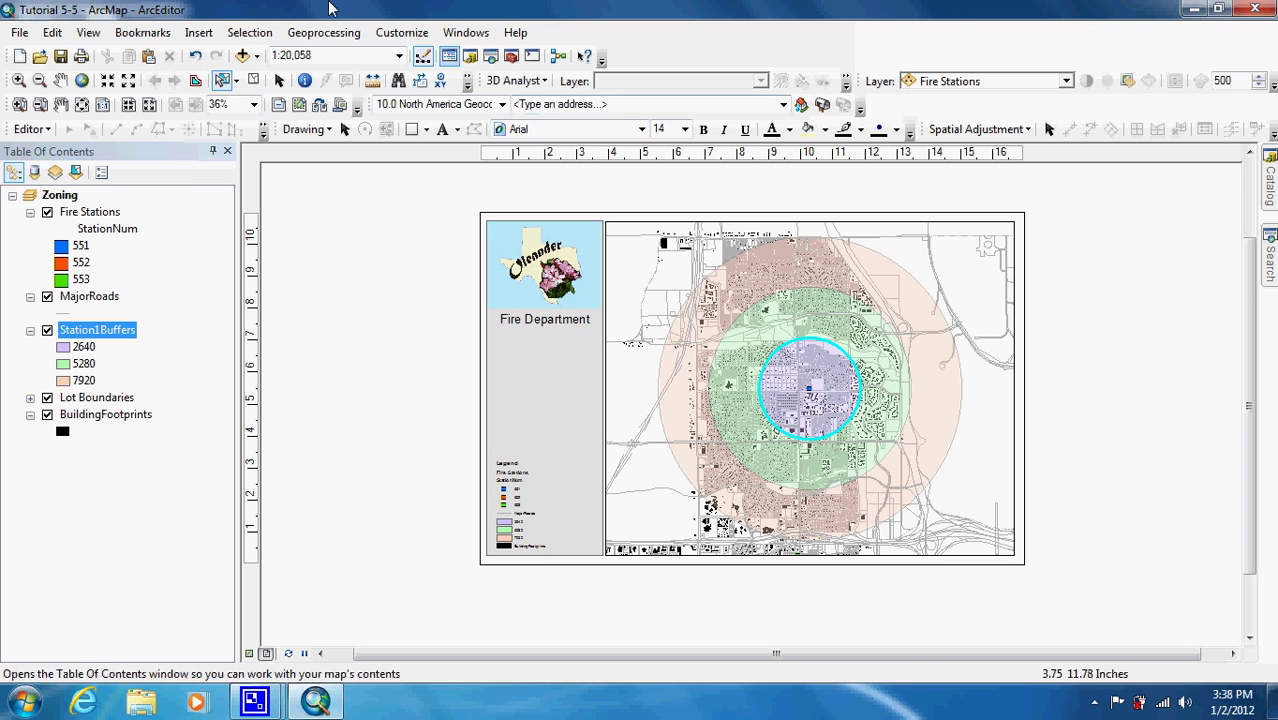
click(247, 33)
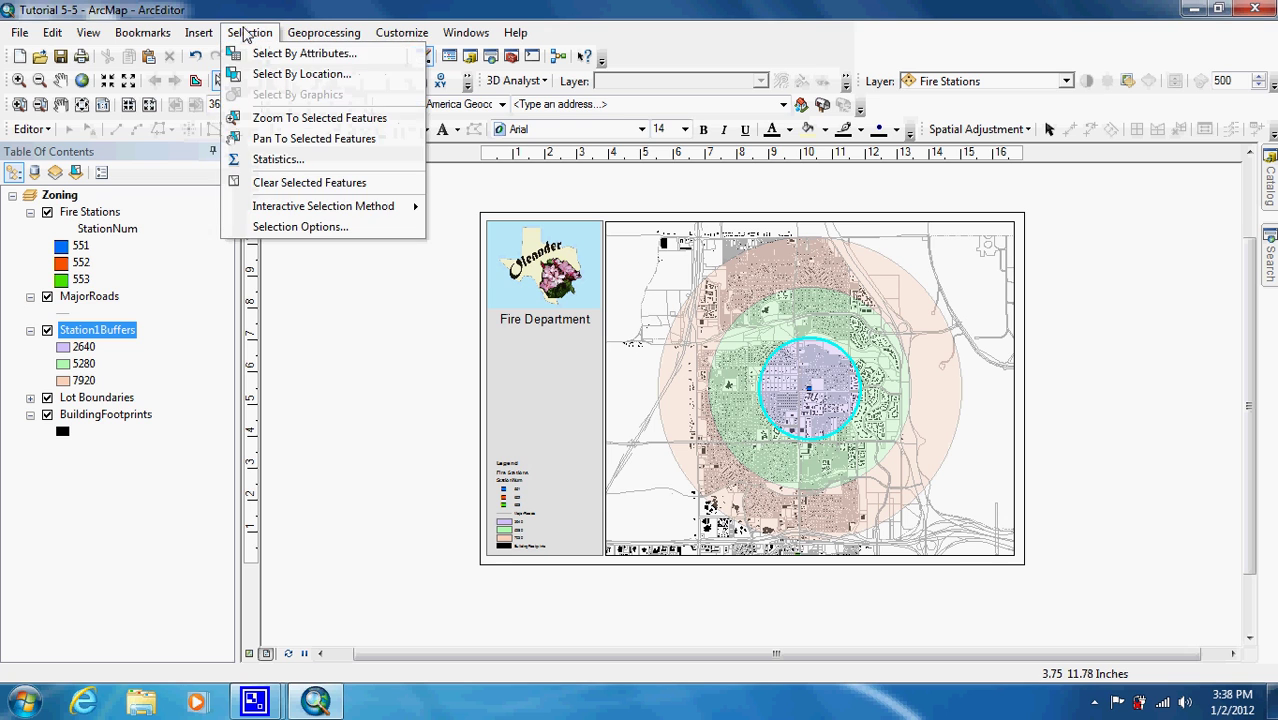
Select BuildingFootprints whose centroids lie in the selected Station1Buffers feature via Select By Location.
click(259, 80)
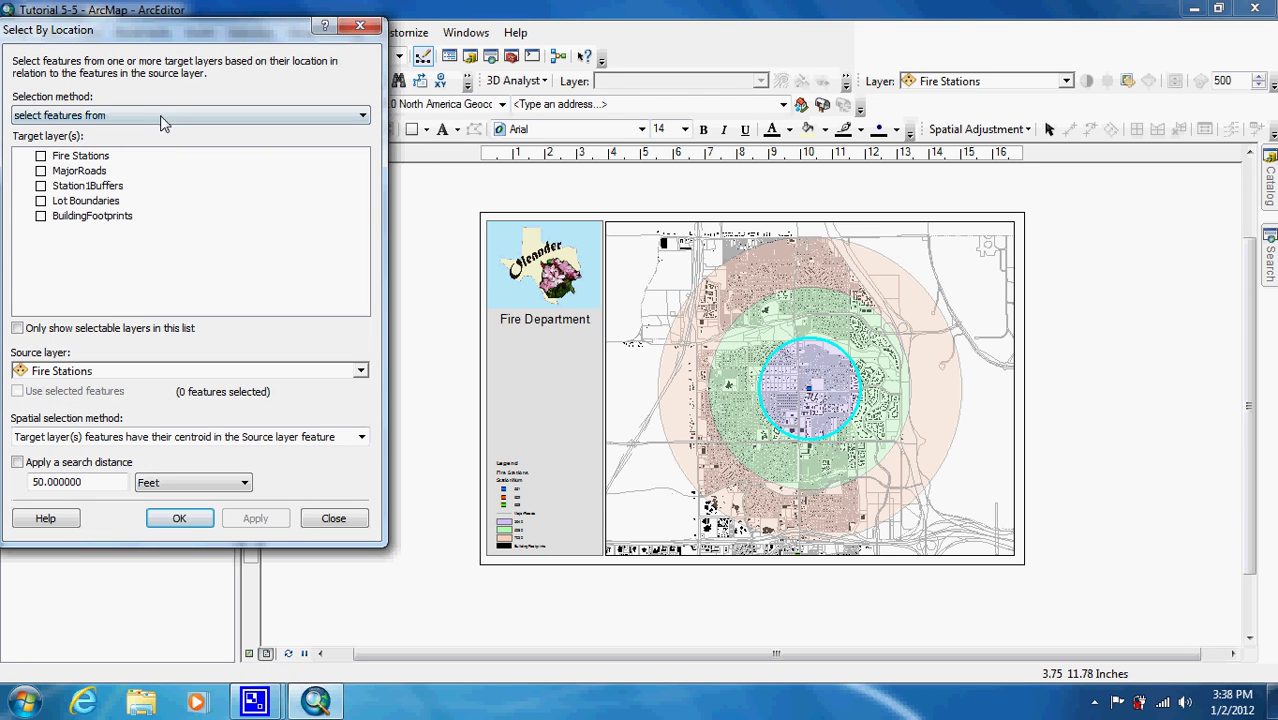
click(41, 216)
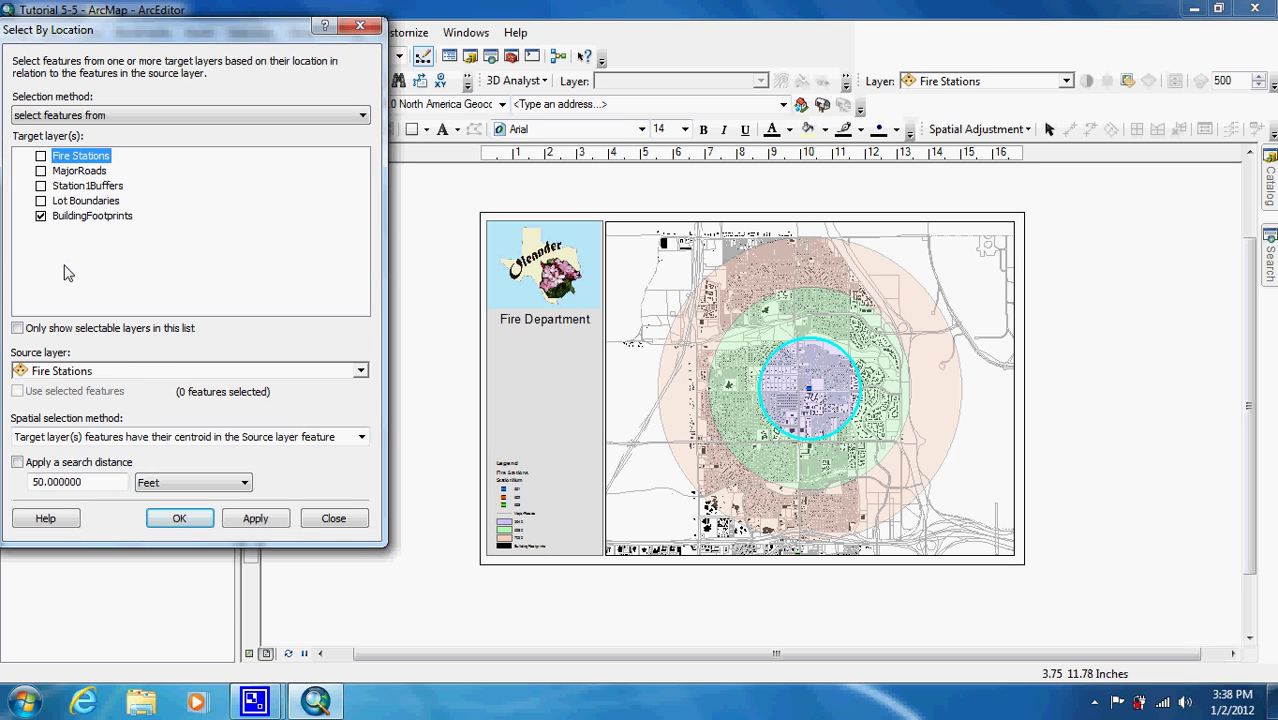
click(140, 373)
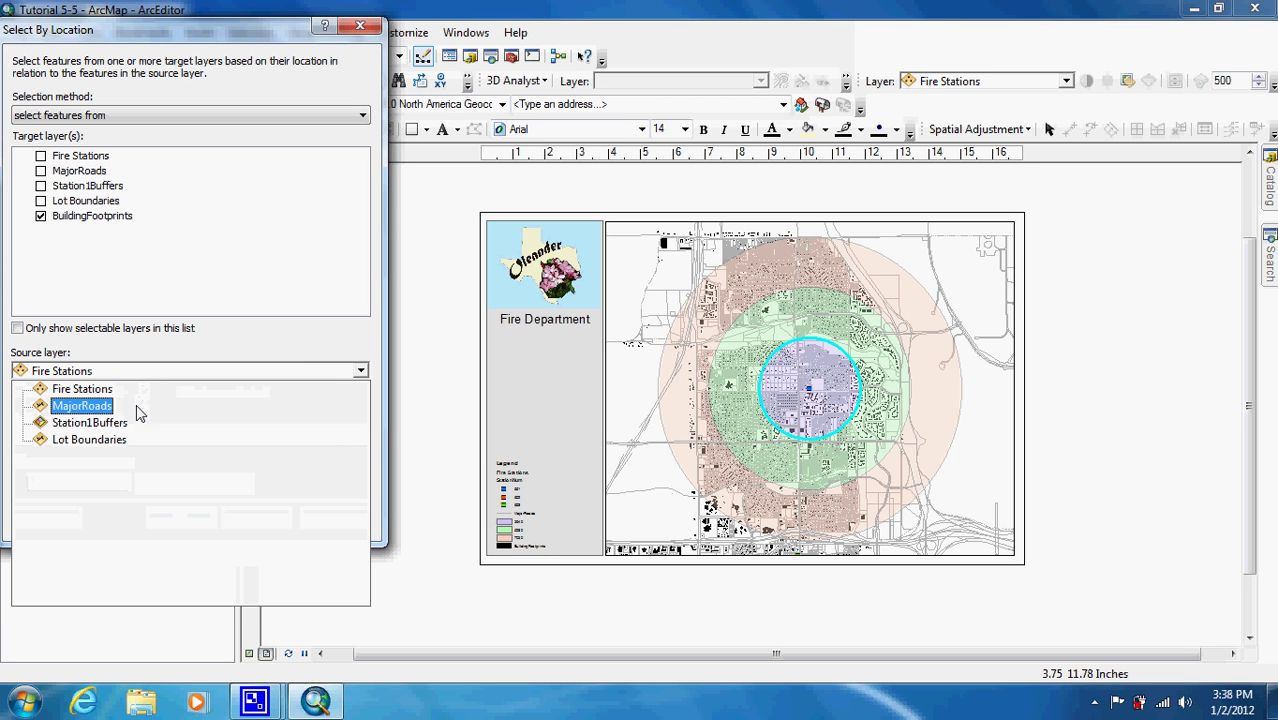
click(134, 422)
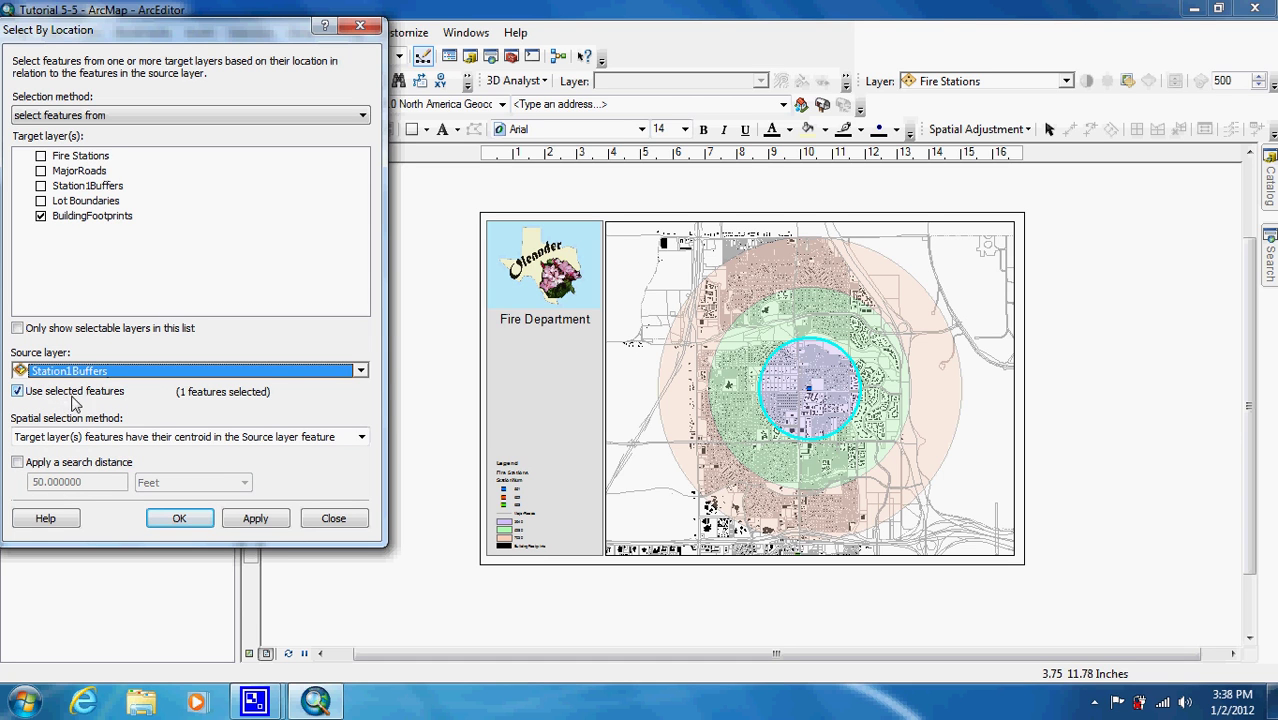
click(361, 437)
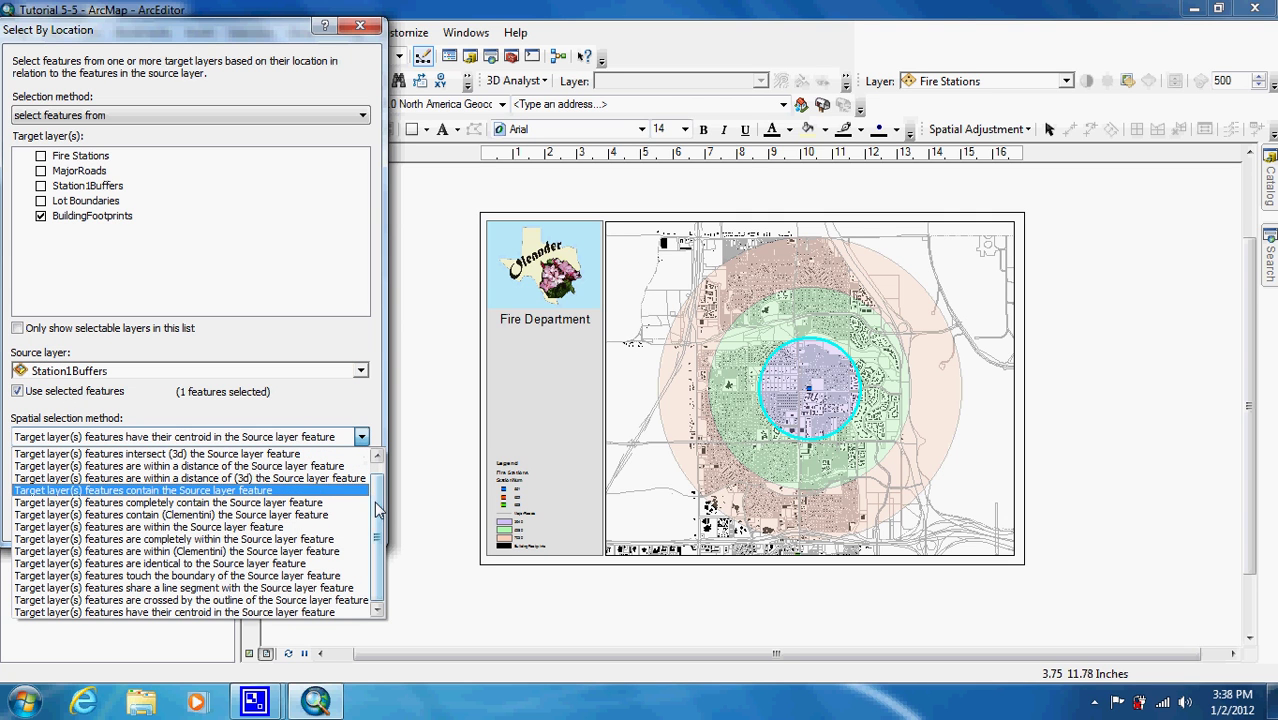
click(241, 615)
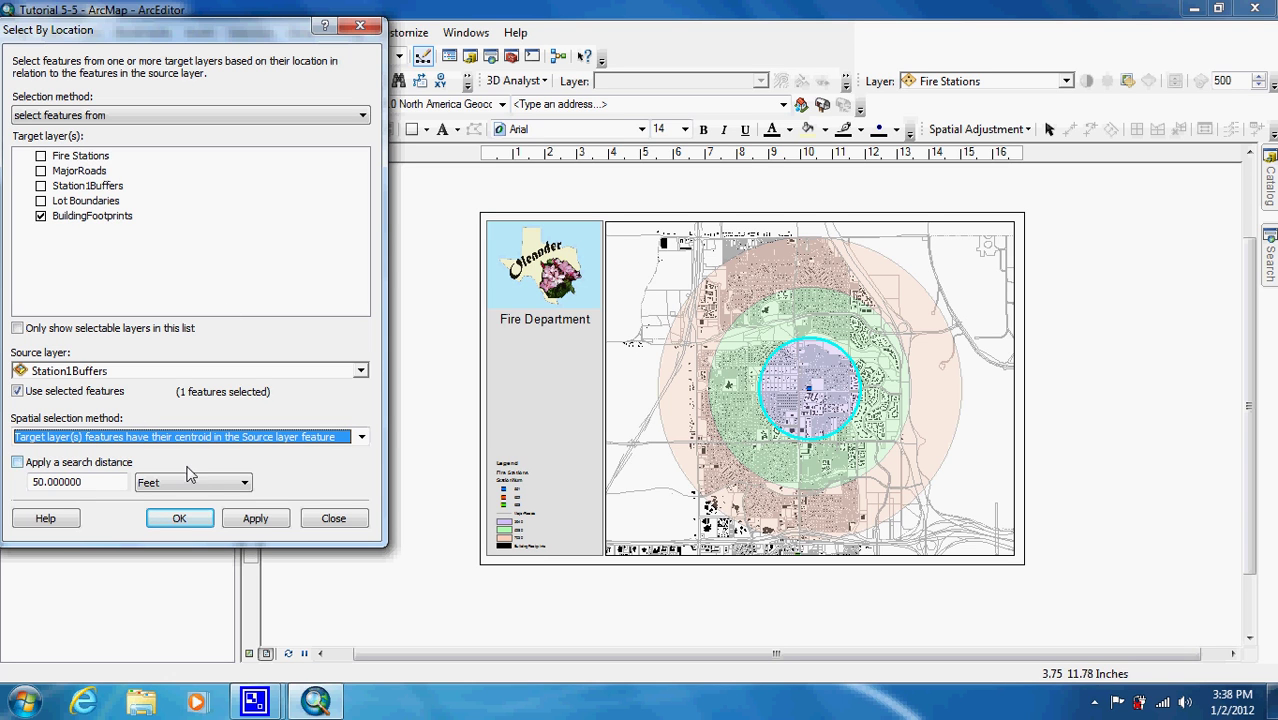
click(180, 518)
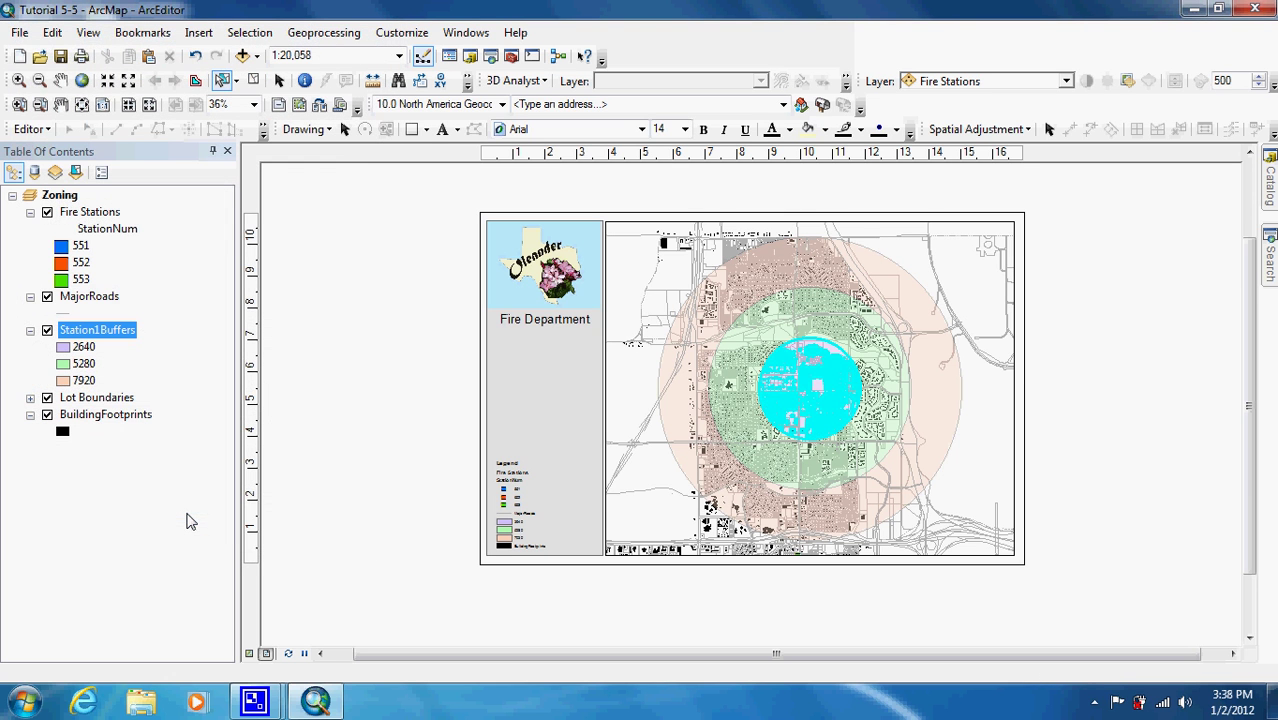
List layers by selection to read 1380 buildings, then clear and select the 5280 ring.
click(76, 172)
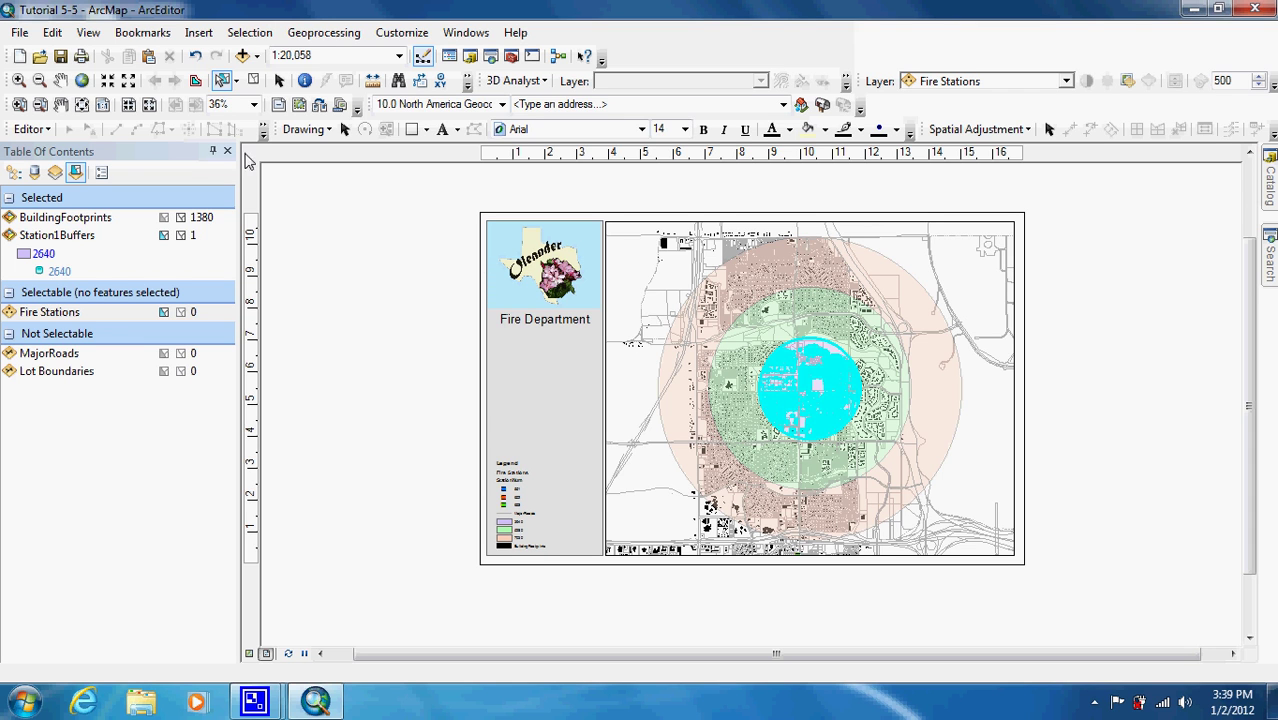
click(255, 81)
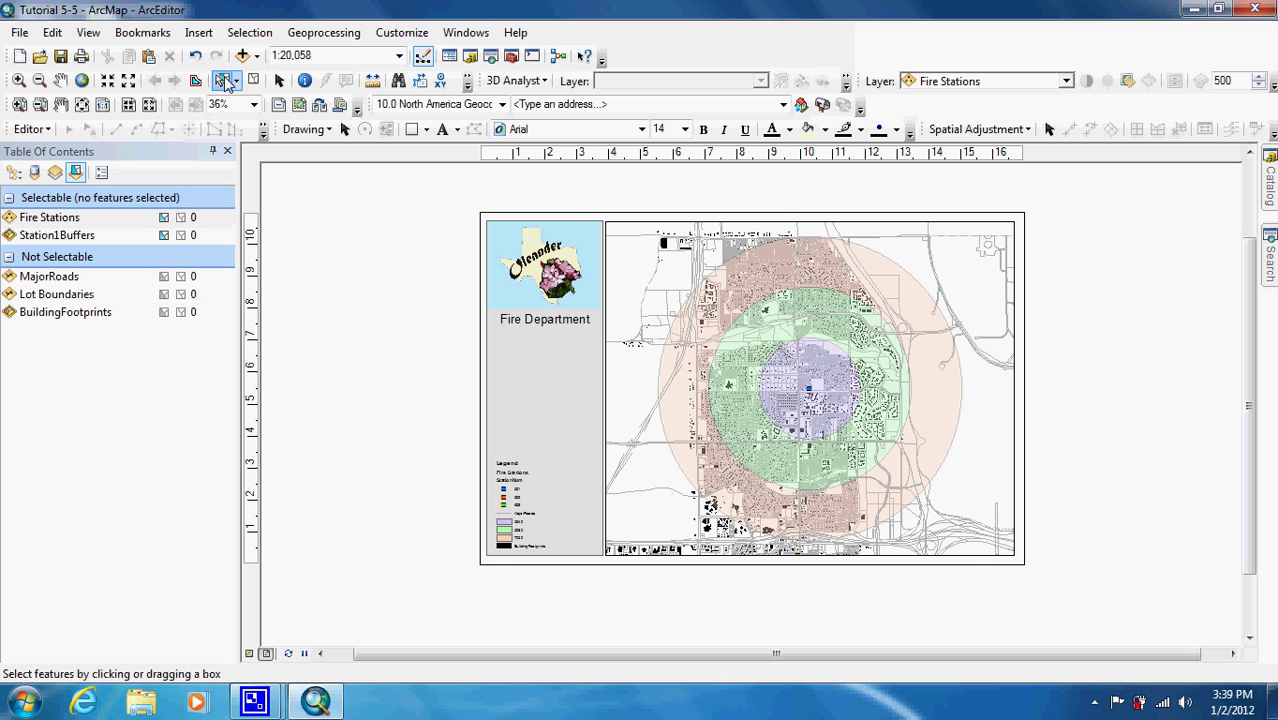
click(727, 375)
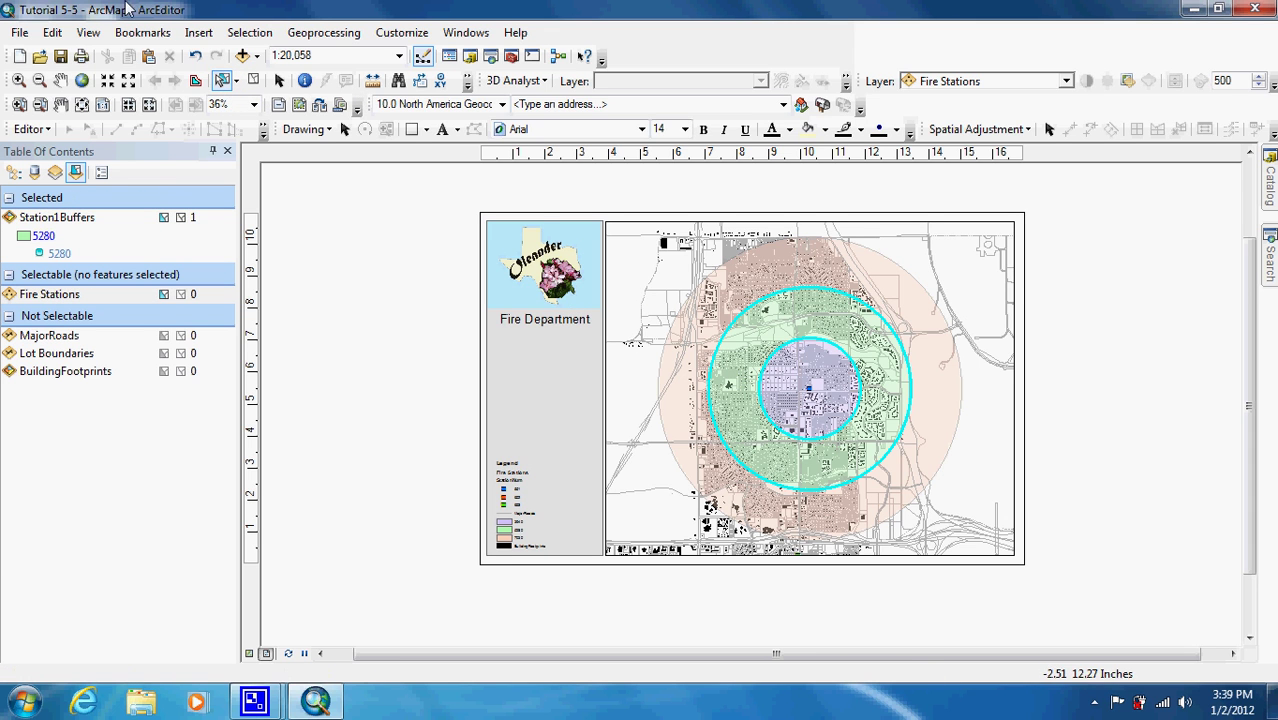
Rerun Select By Location to find 4267 buildings, then clear and select the 7920 ring.
click(249, 32)
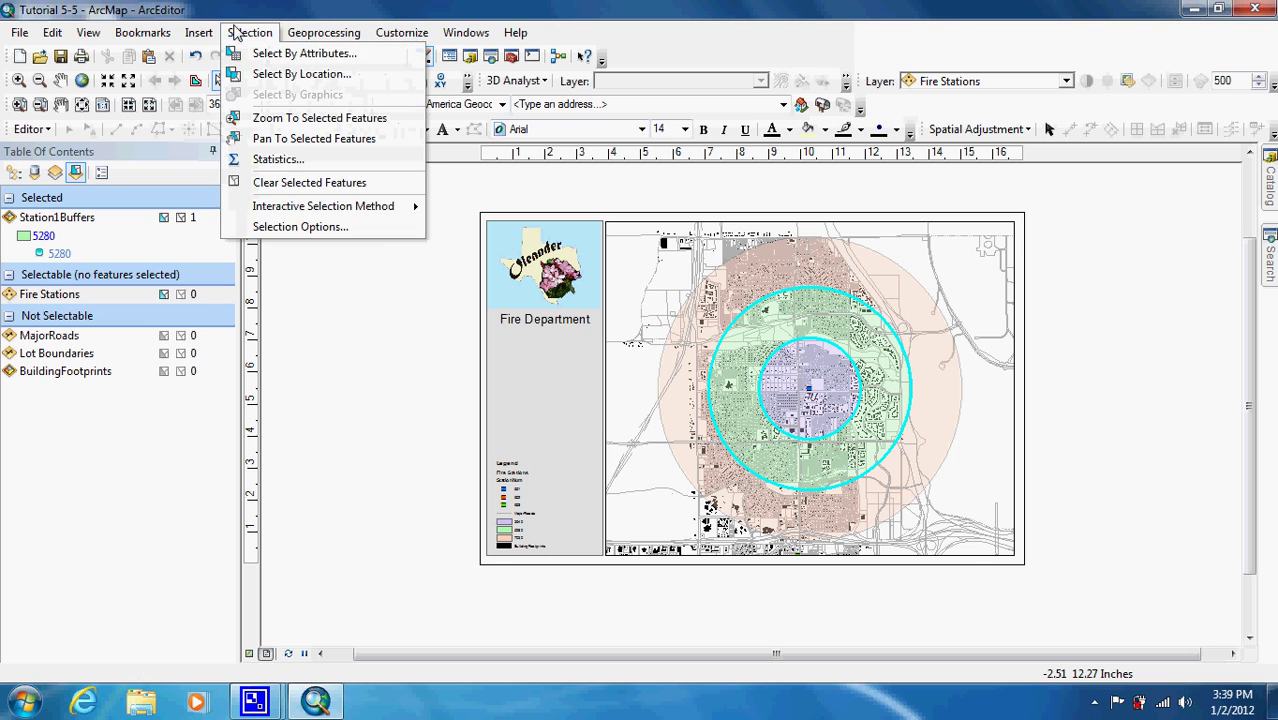
click(266, 75)
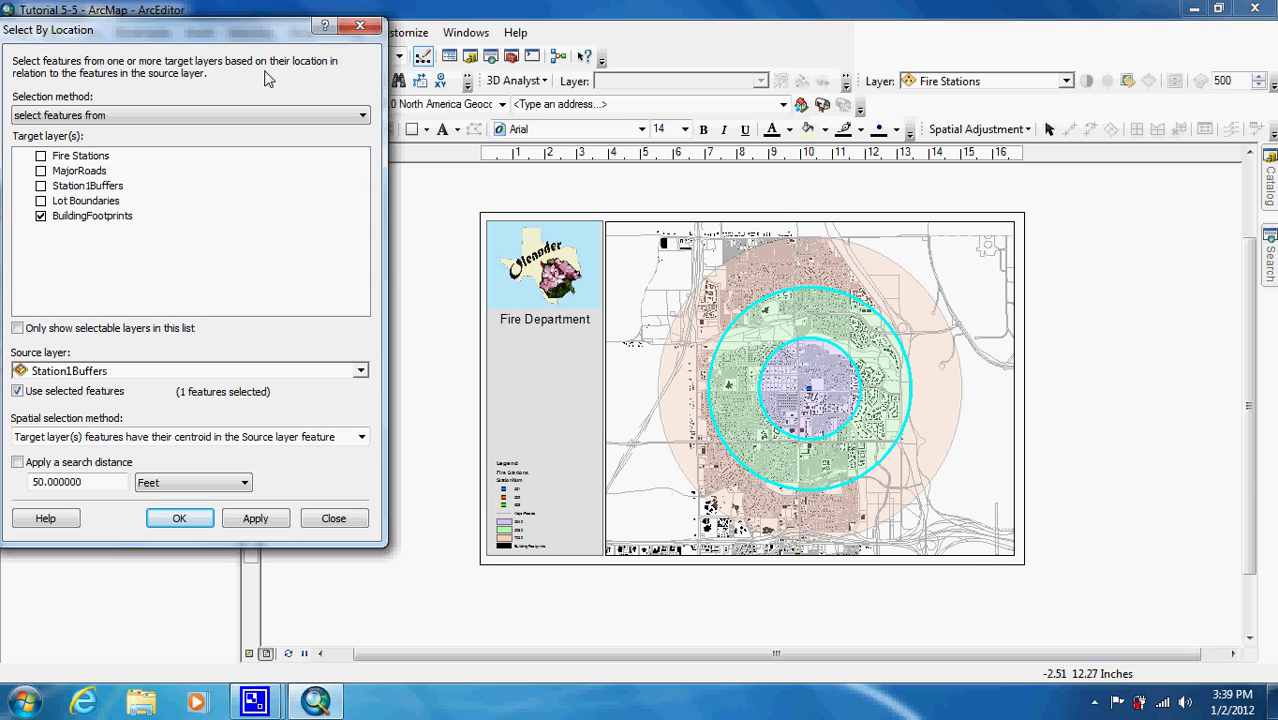
click(181, 519)
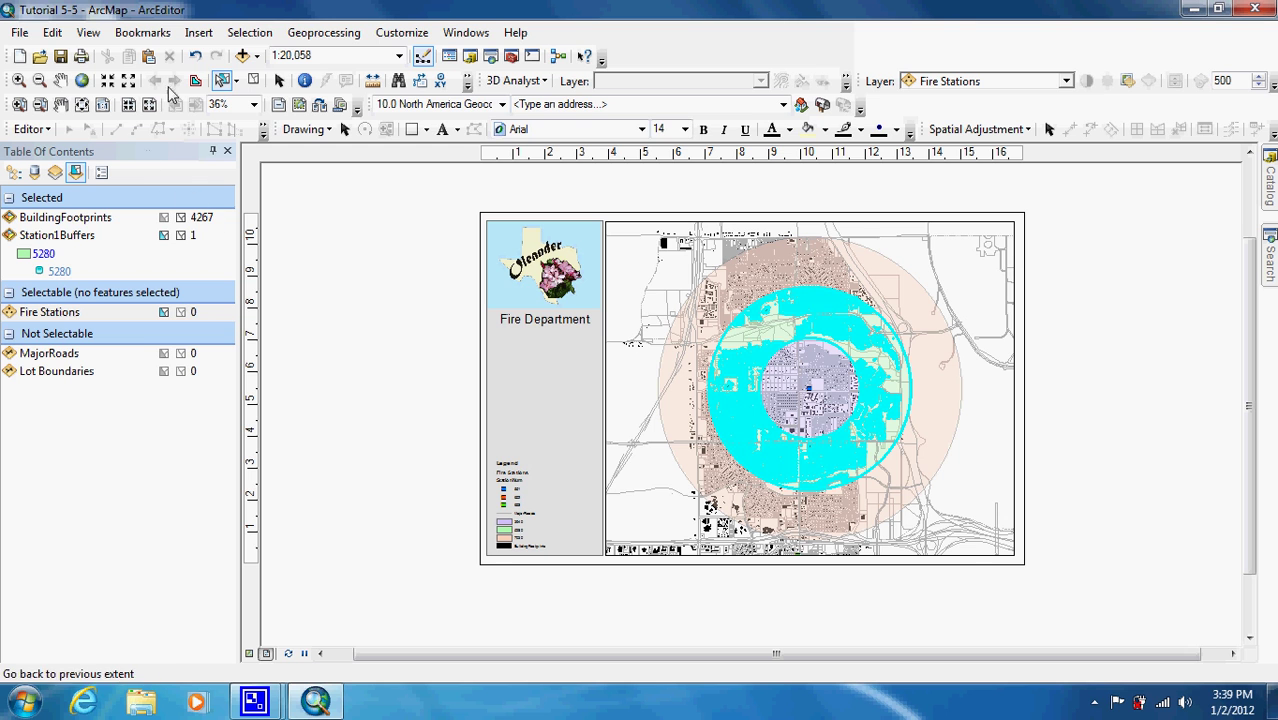
click(255, 80)
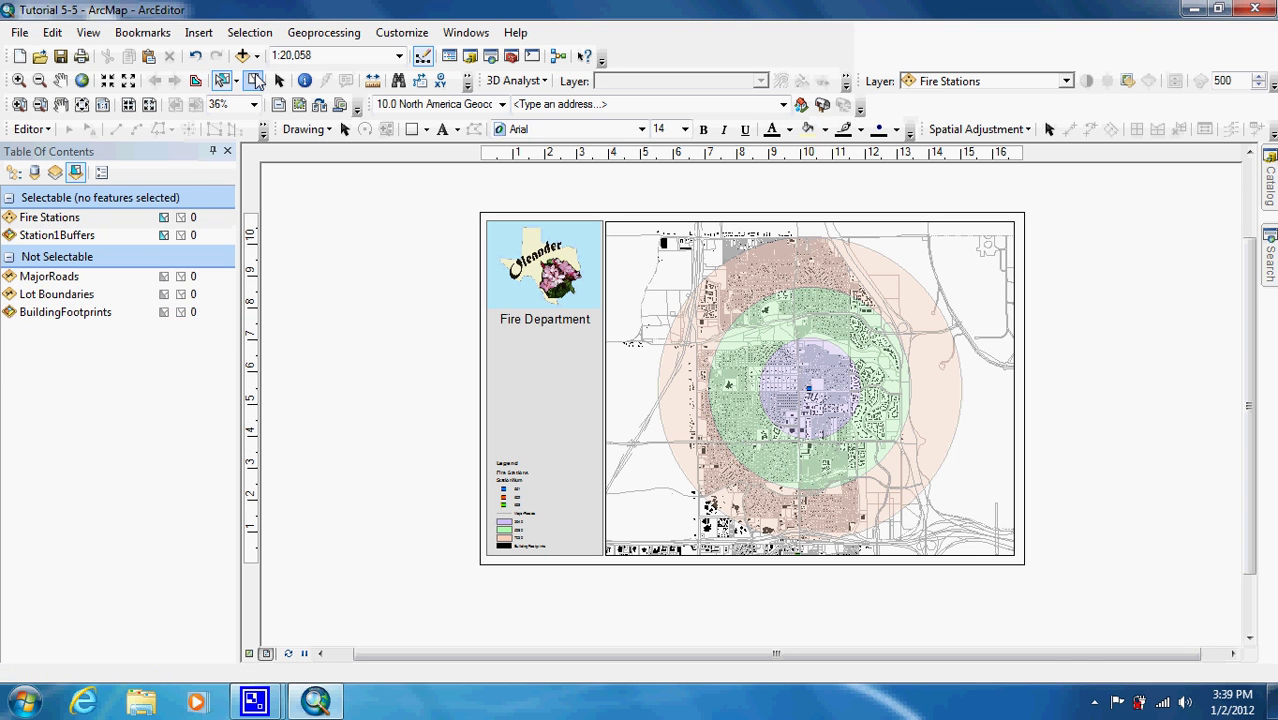
click(692, 421)
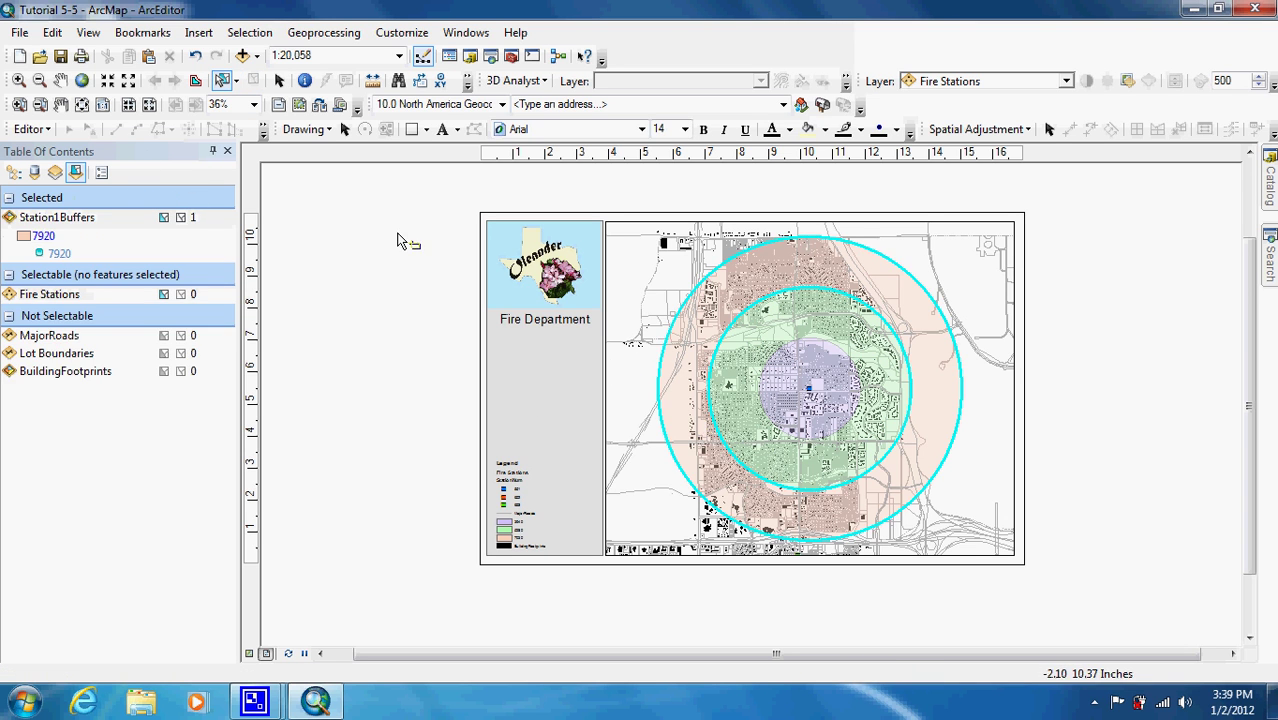
Rerun Select By Location for the 7920 ring (4467 buildings), clear, and list by drawing order.
click(238, 33)
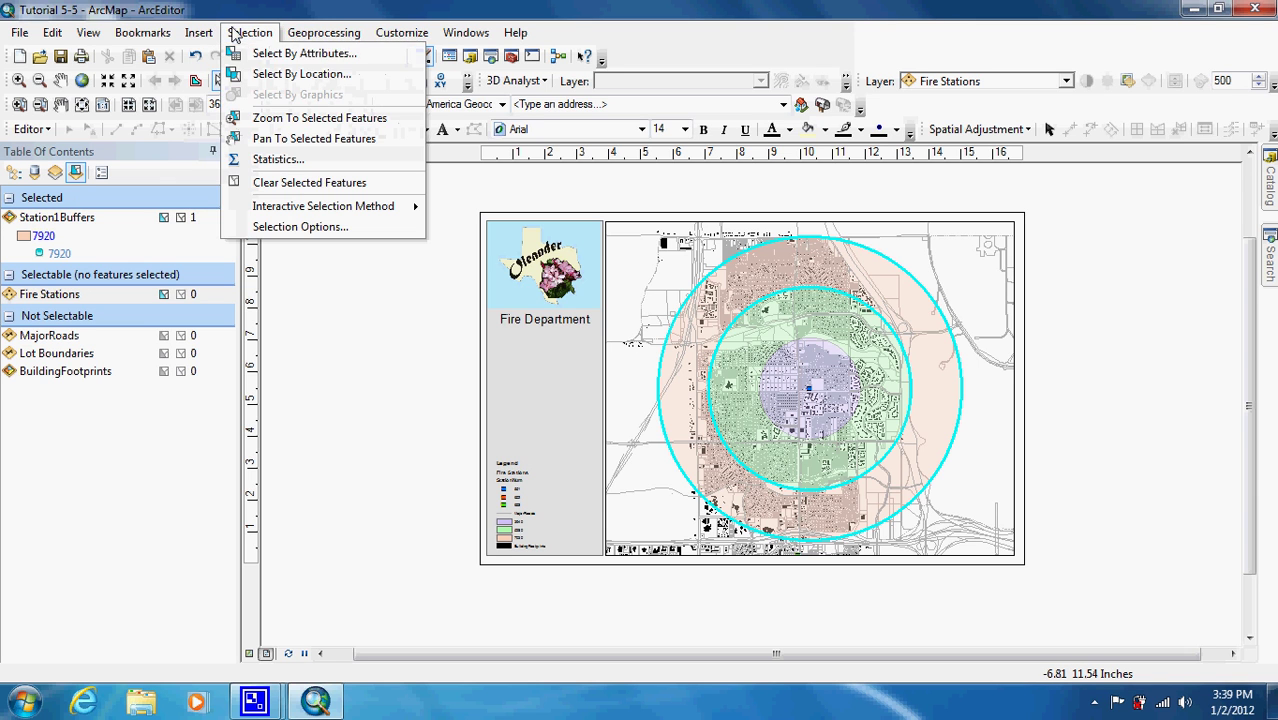
click(256, 74)
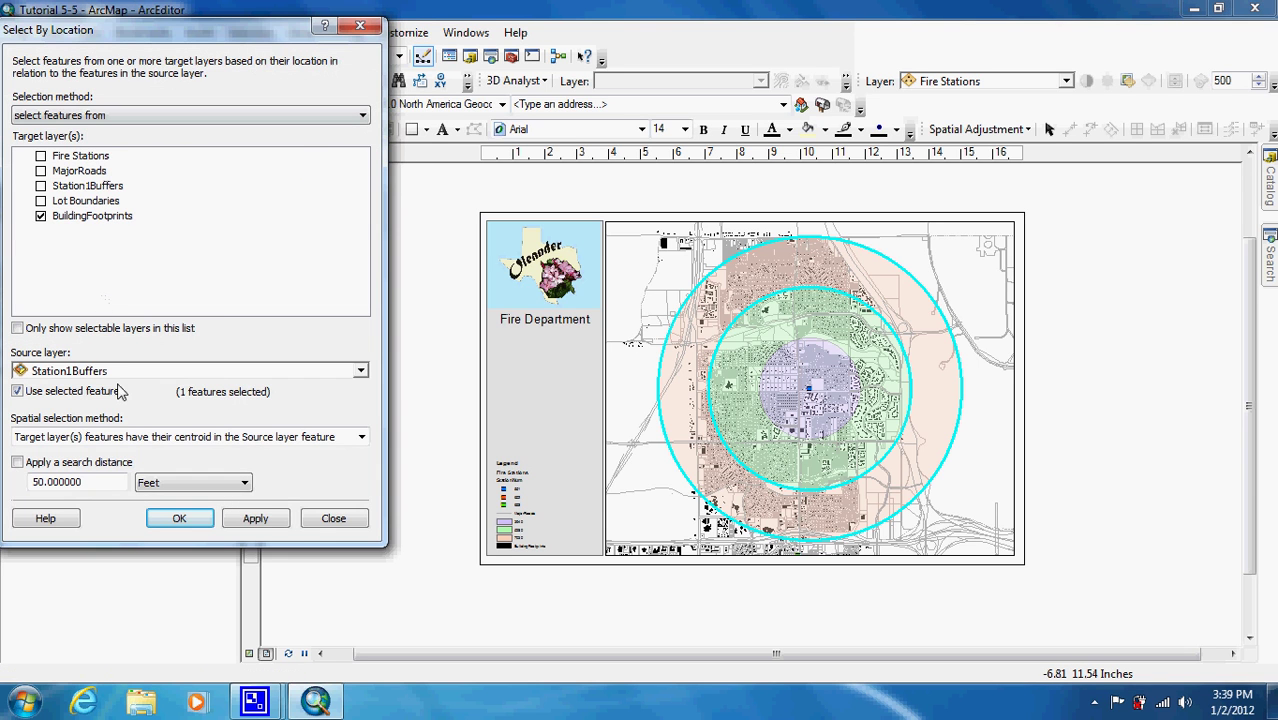
click(176, 518)
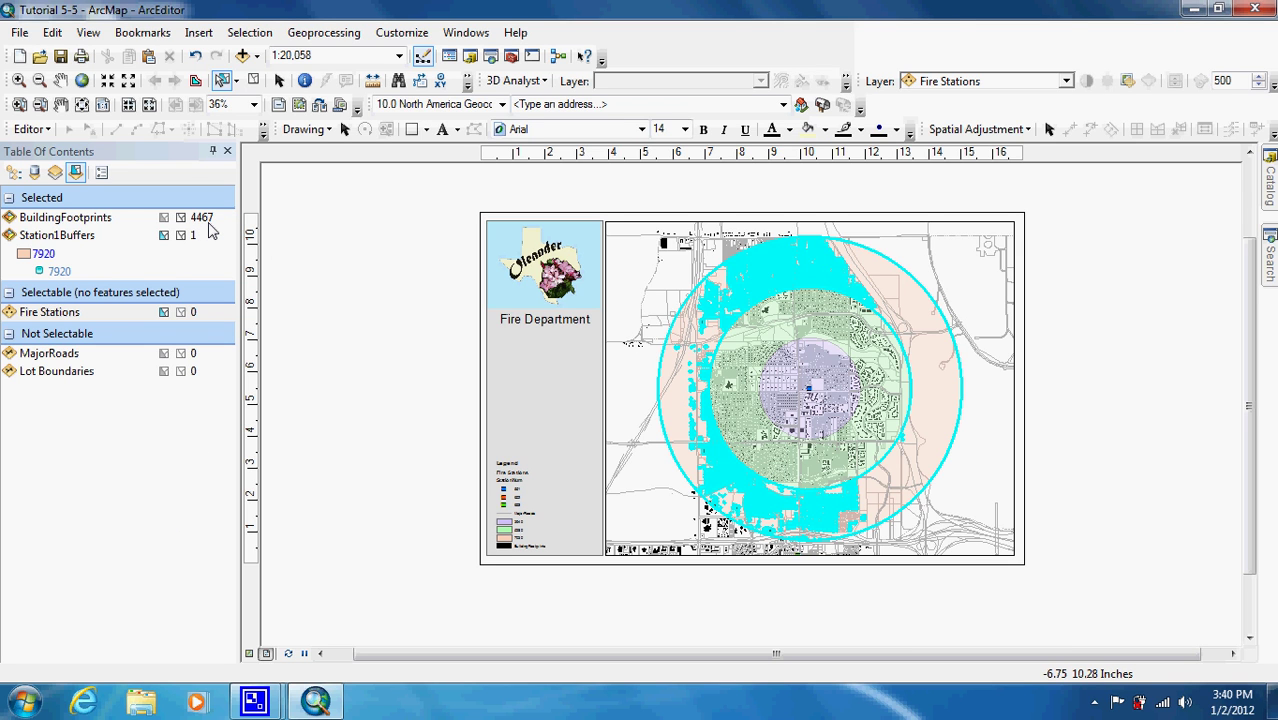
click(256, 80)
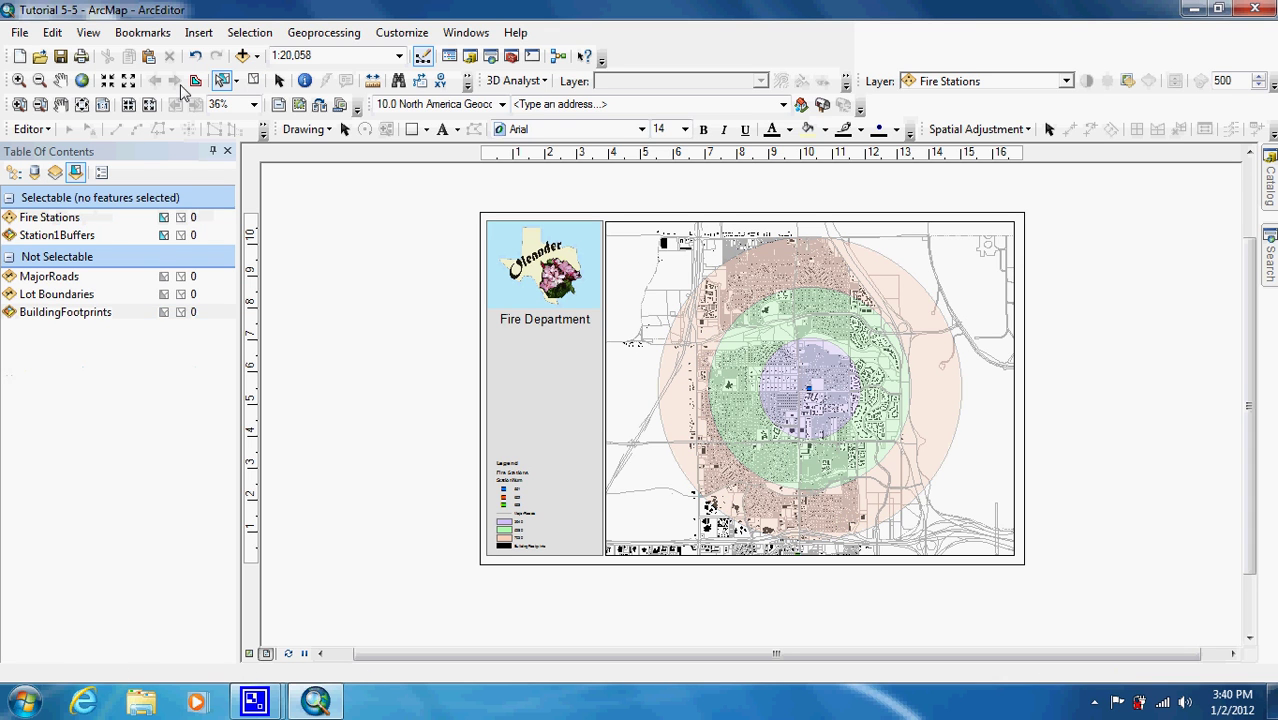
click(20, 173)
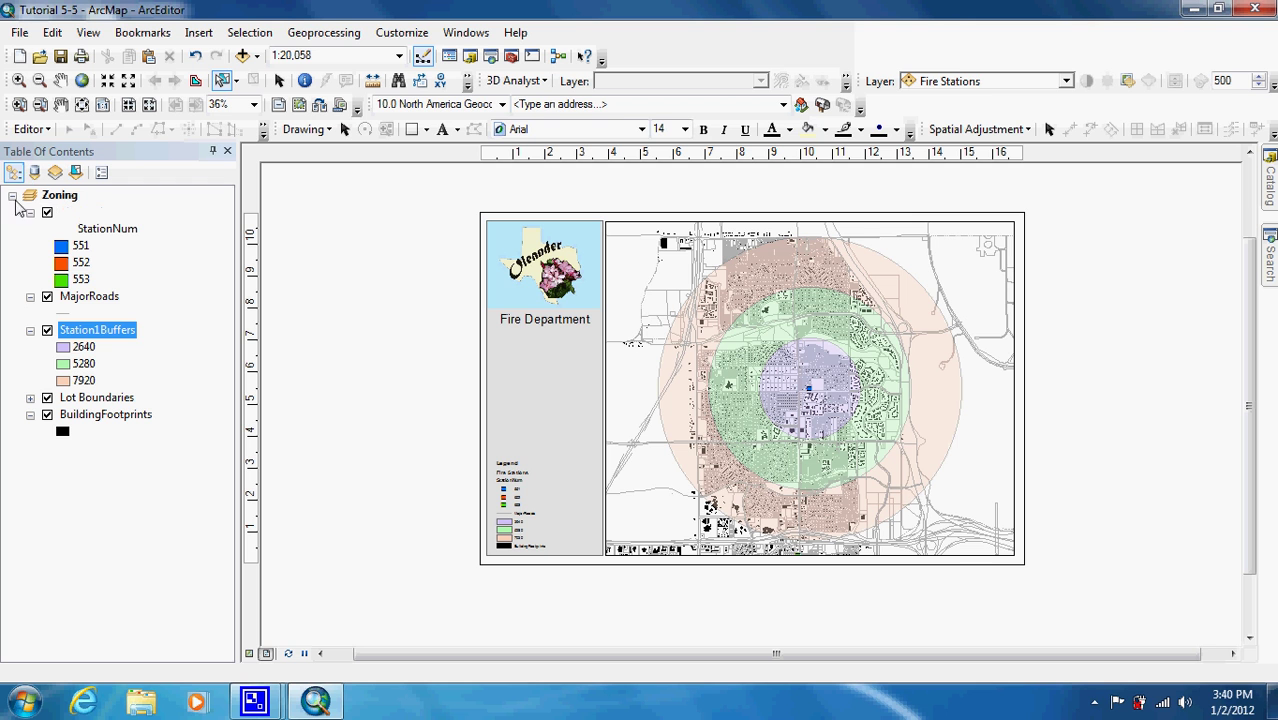
Clear the transparency value in the Station1Buffers layer properties.
double_click(100, 335)
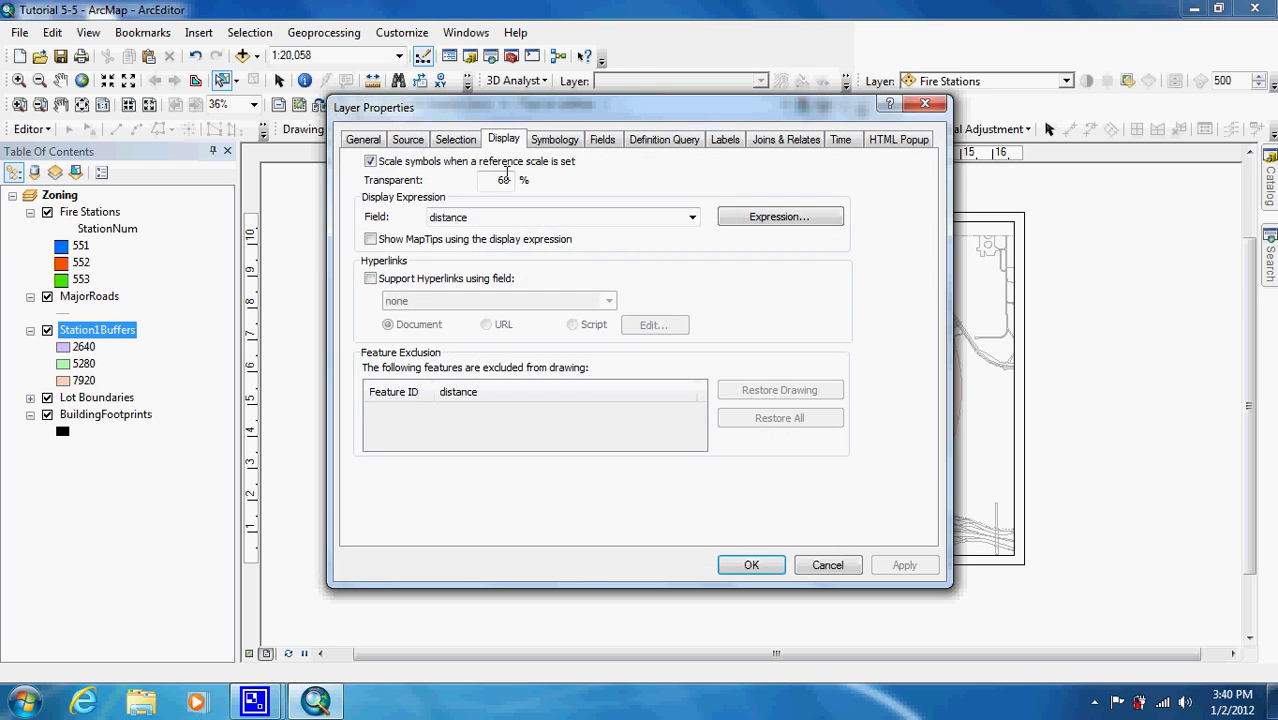
click(505, 180)
key(BackSpace)
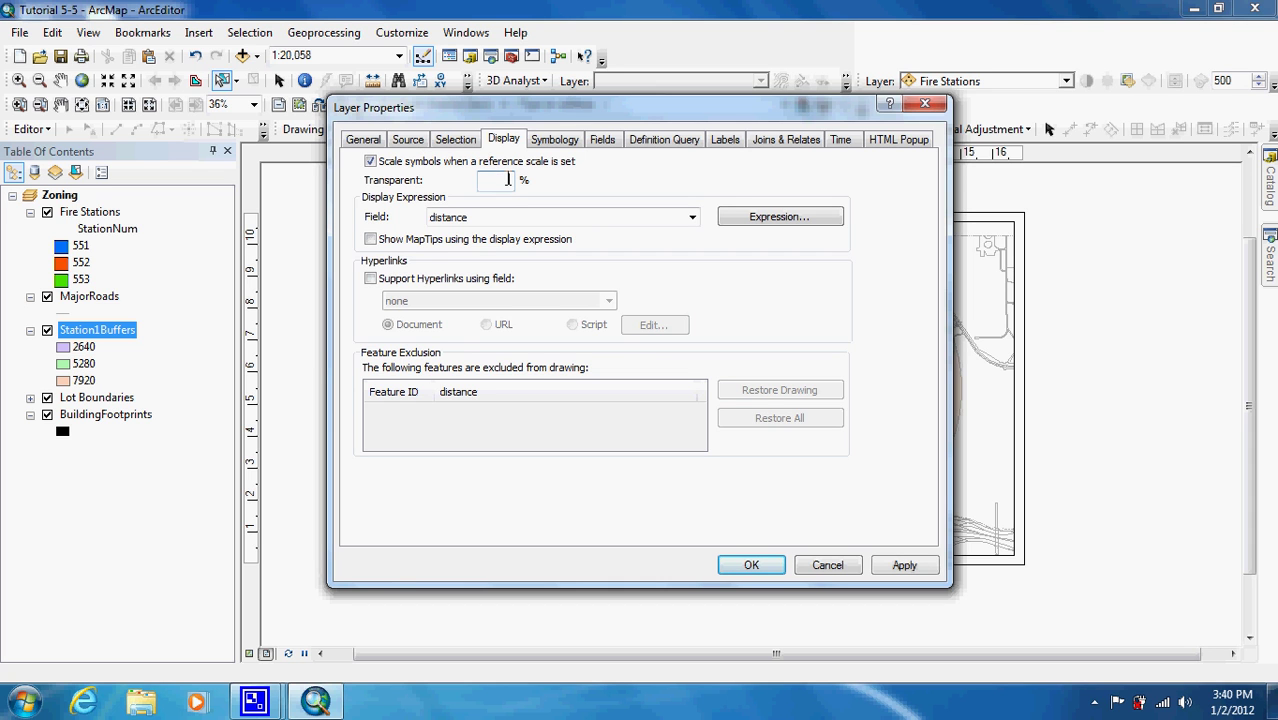
Symbolize the rings as graduated colours on distance with a light-purple-to-dark-blue ramp.
click(573, 144)
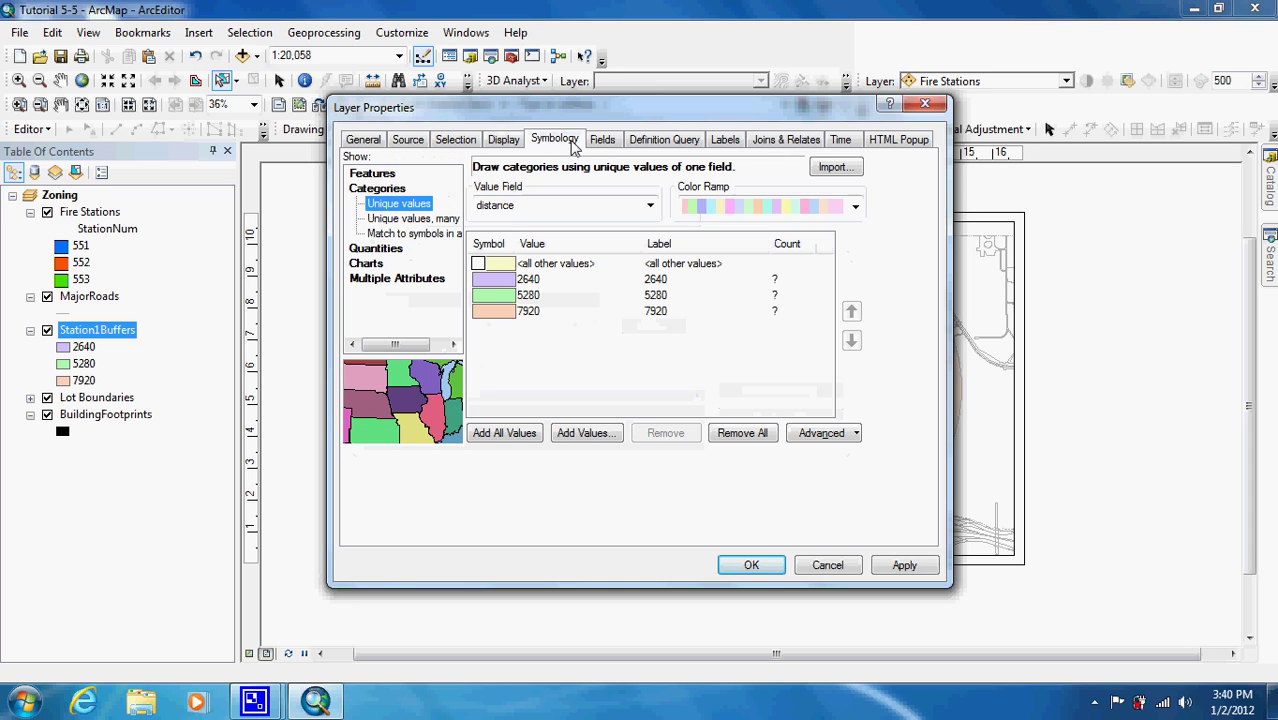
click(379, 236)
click(378, 248)
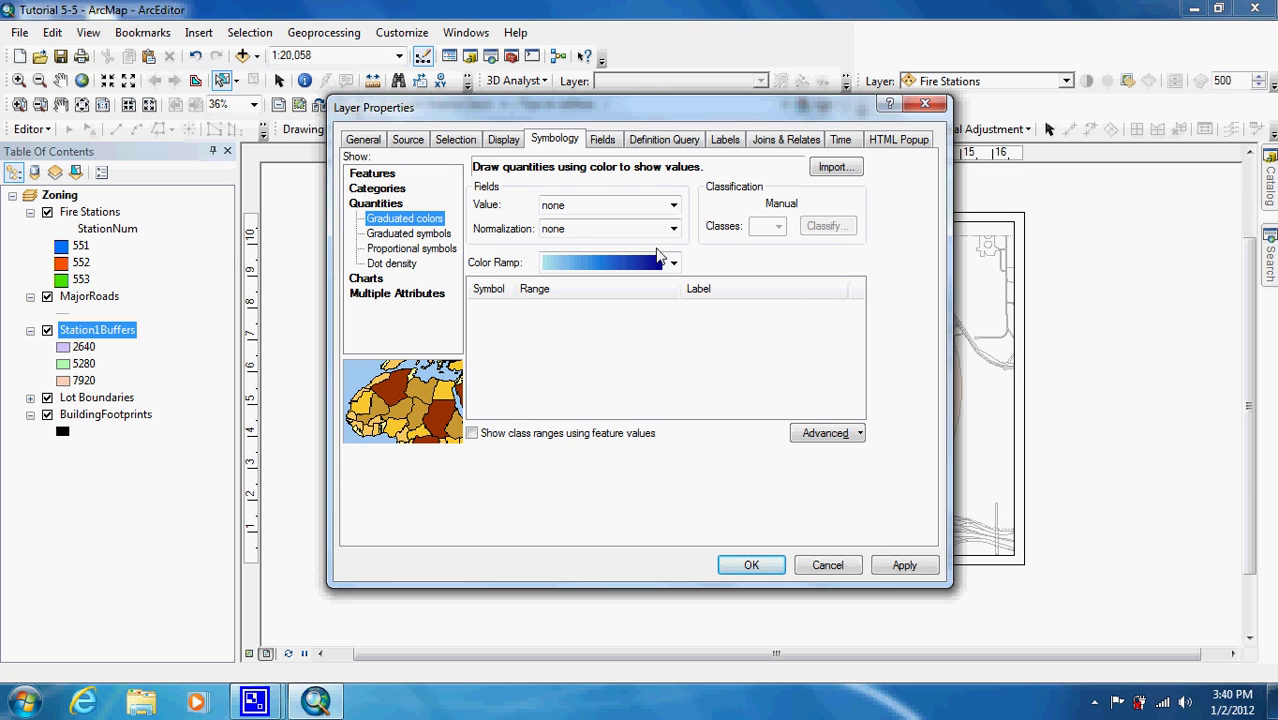
click(674, 205)
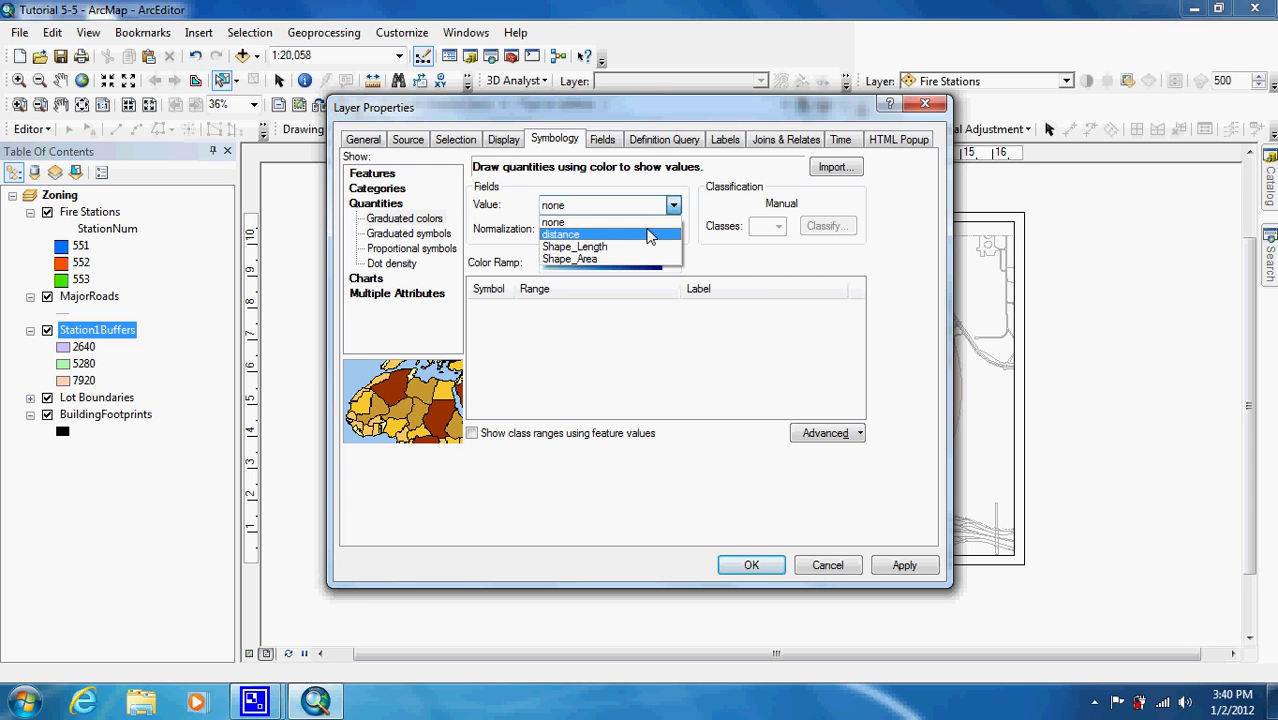
click(649, 228)
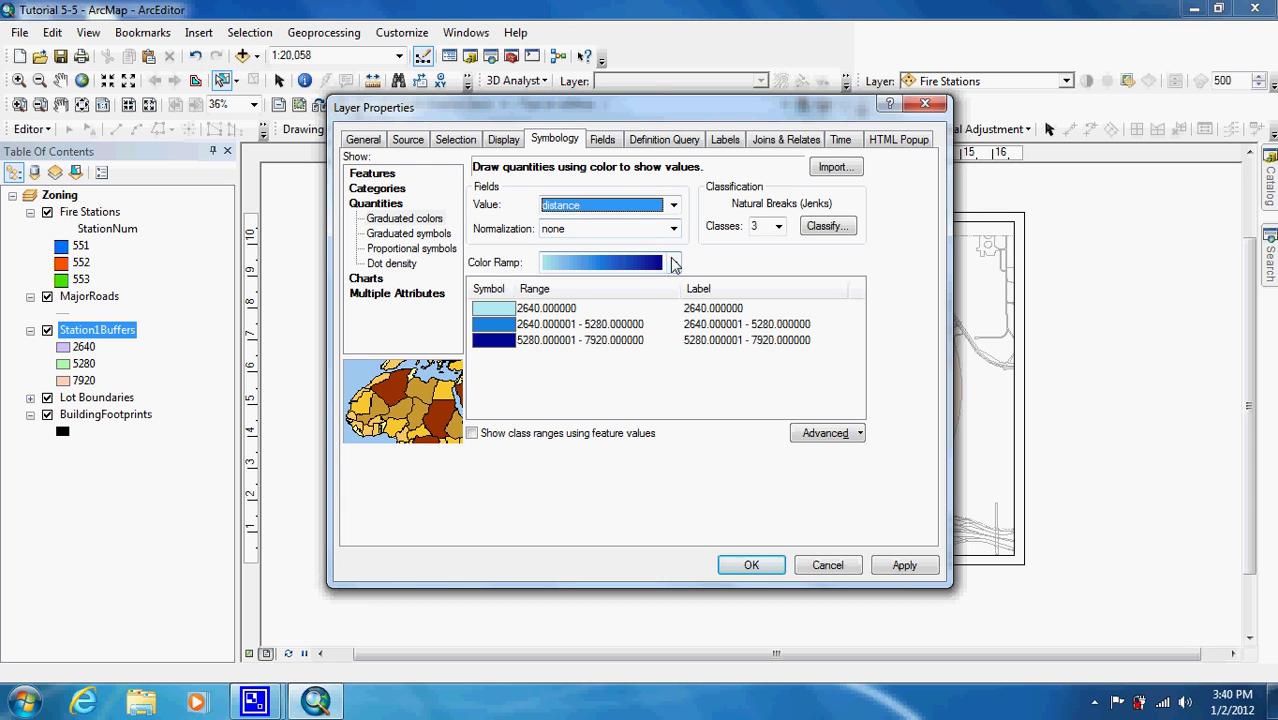
click(673, 263)
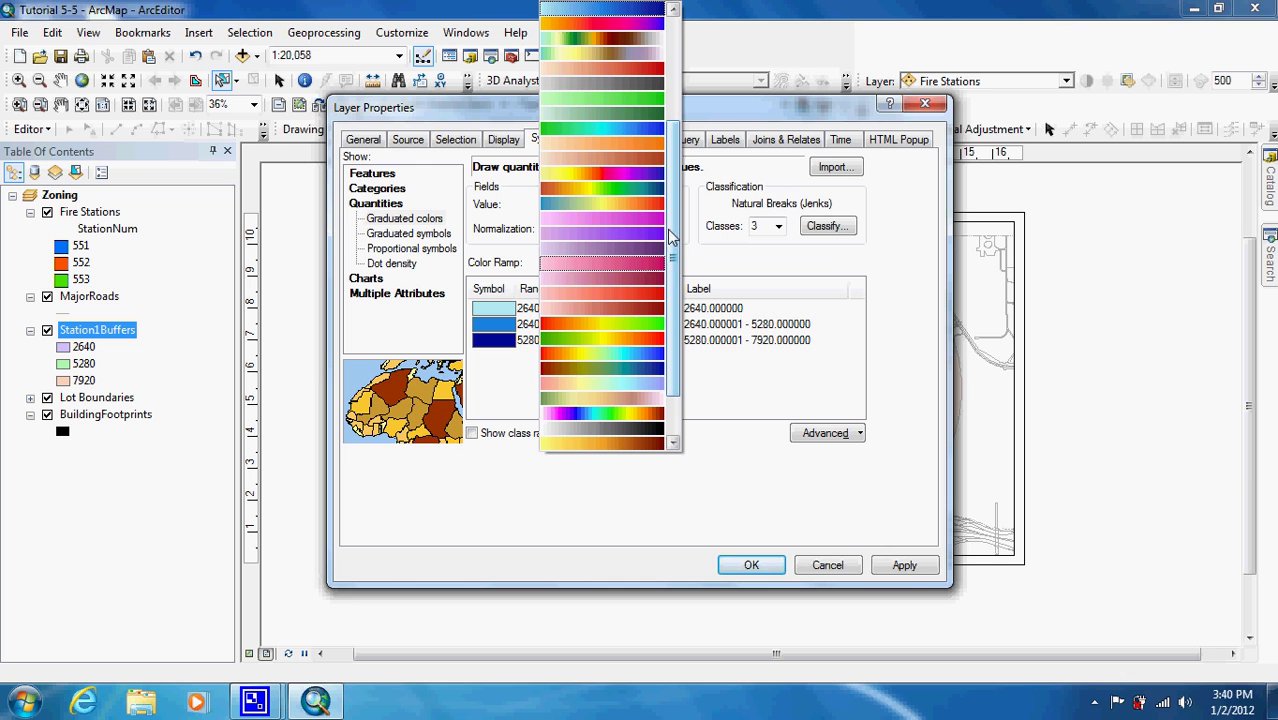
scroll(672, 222, up, 4)
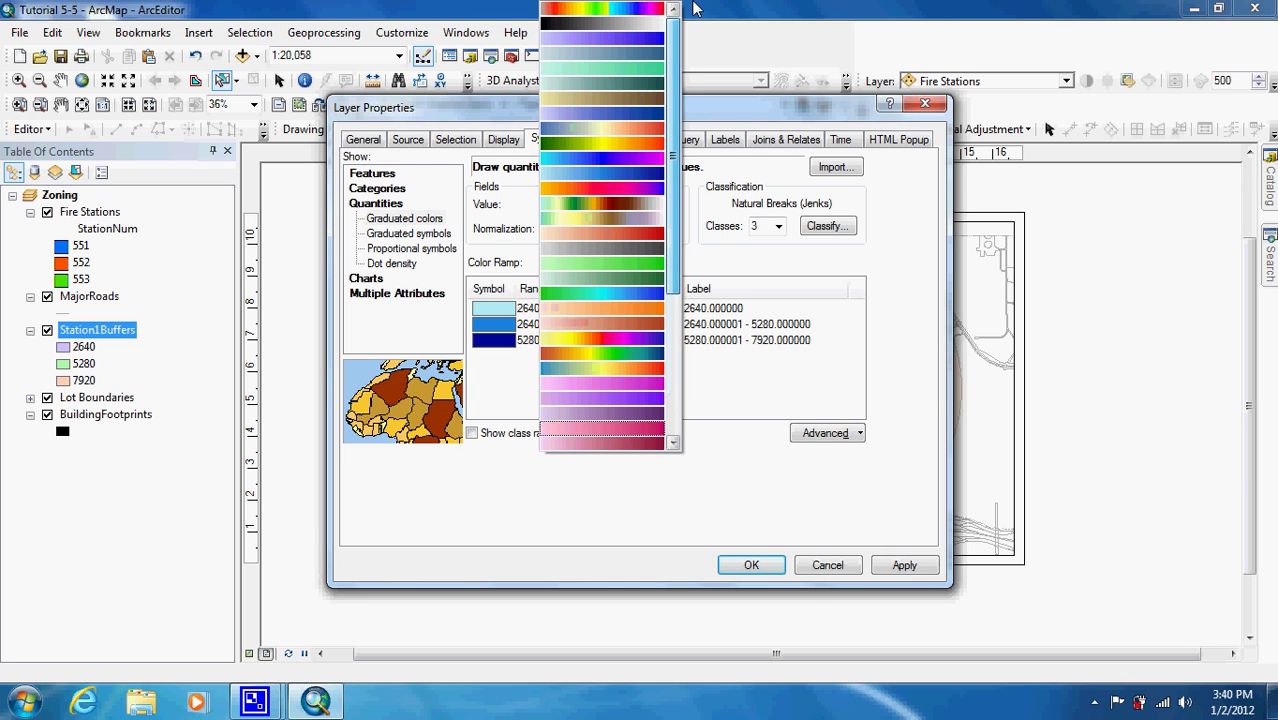
click(628, 115)
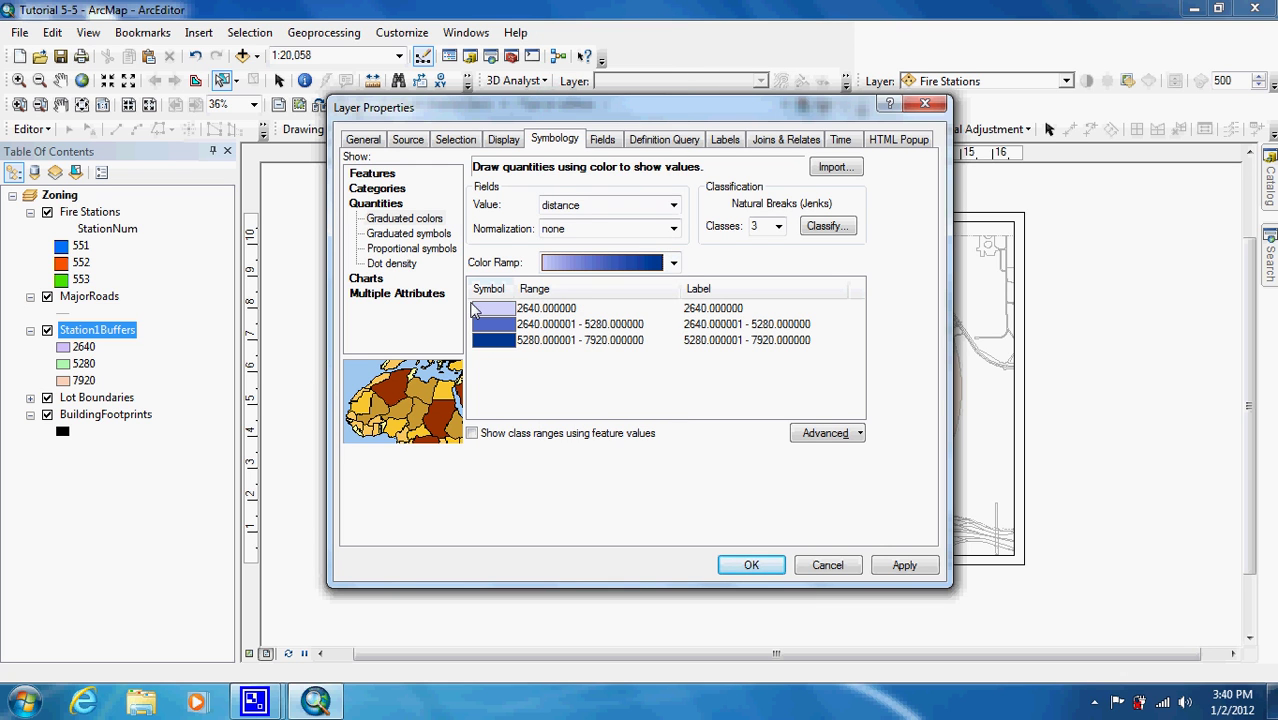
Flip the class symbols so the innermost ring is the darkest blue.
right_click(491, 291)
click(482, 289)
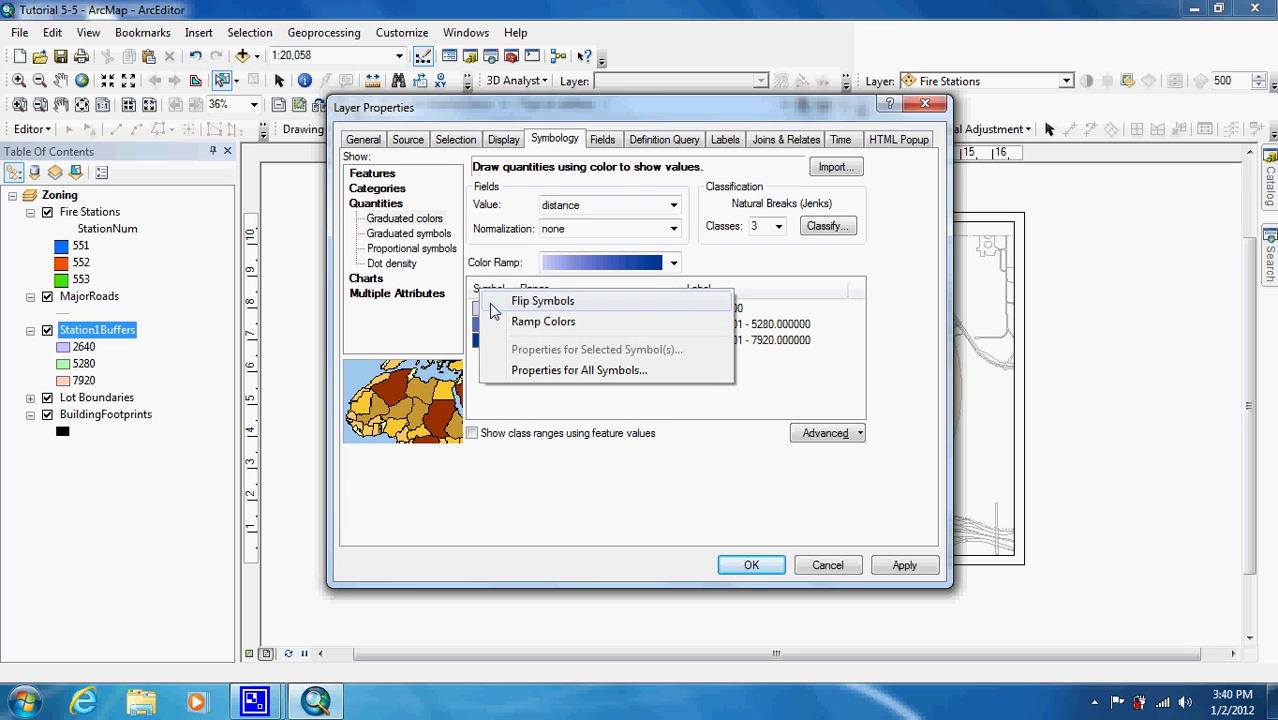
click(490, 303)
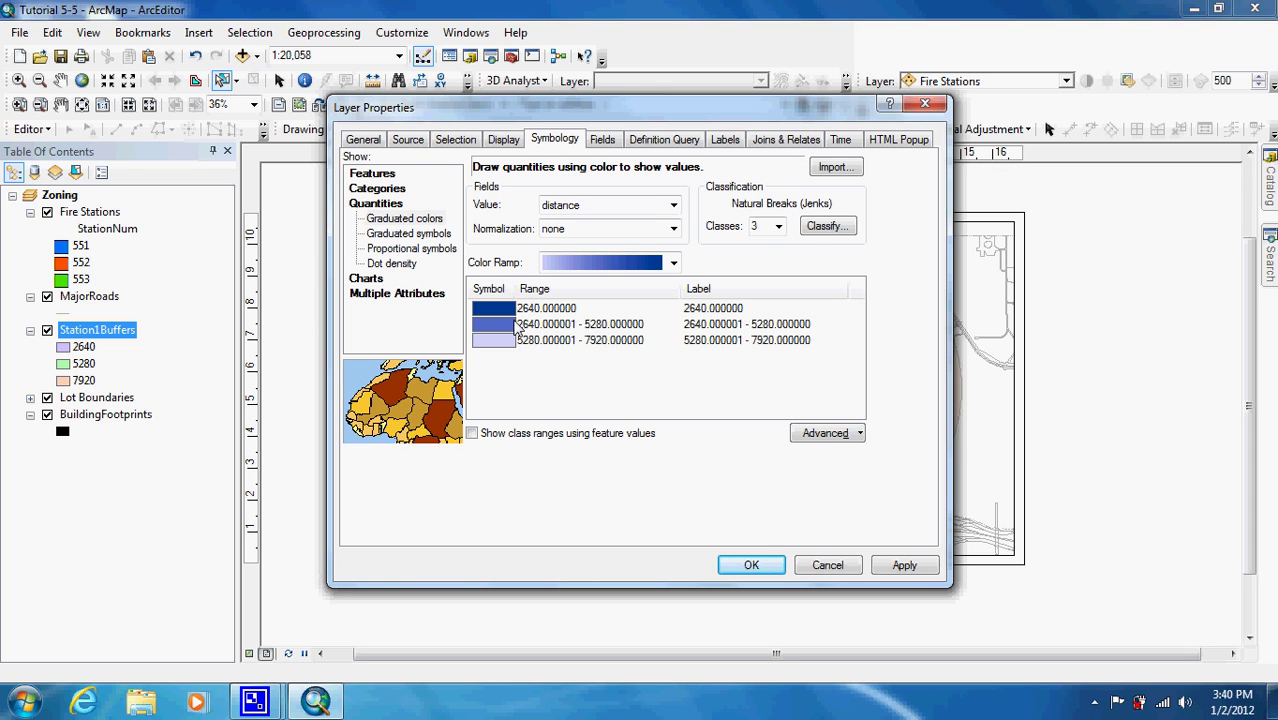
Relabel the three classes 1380, 4267 and 4467 and apply the styling.
click(726, 312)
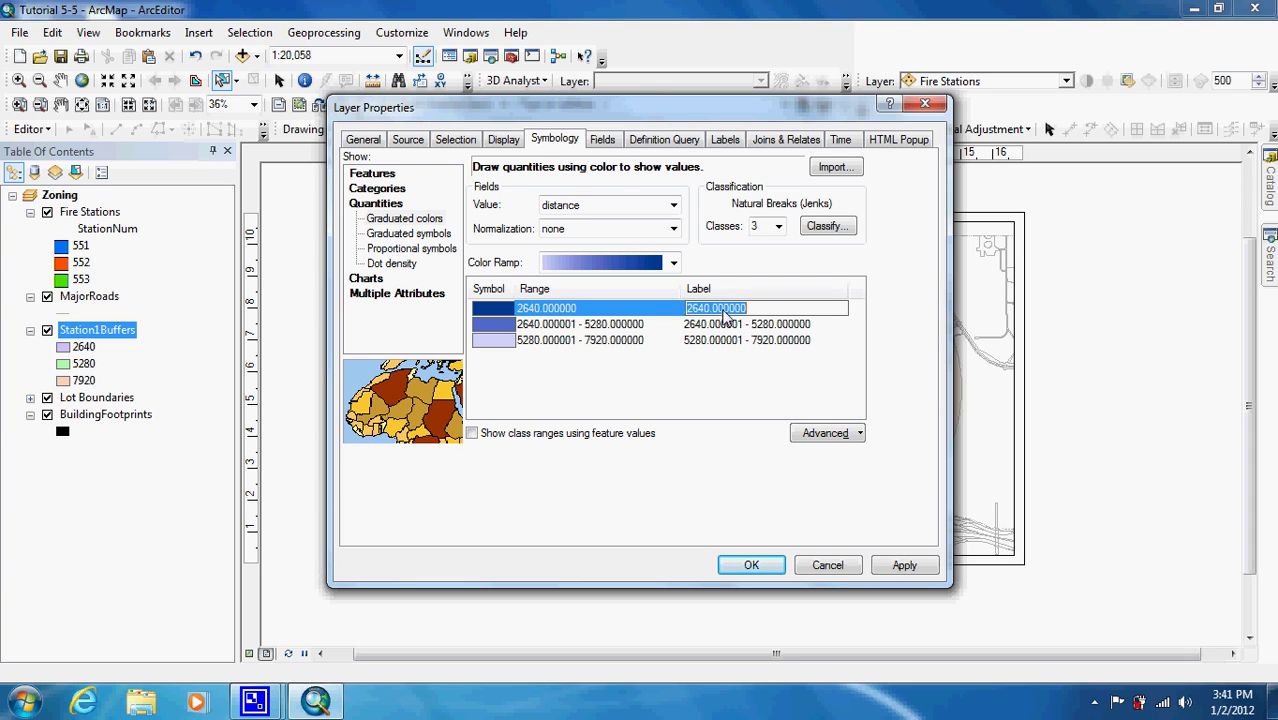
text(1380)
key(Return)
text(4267)
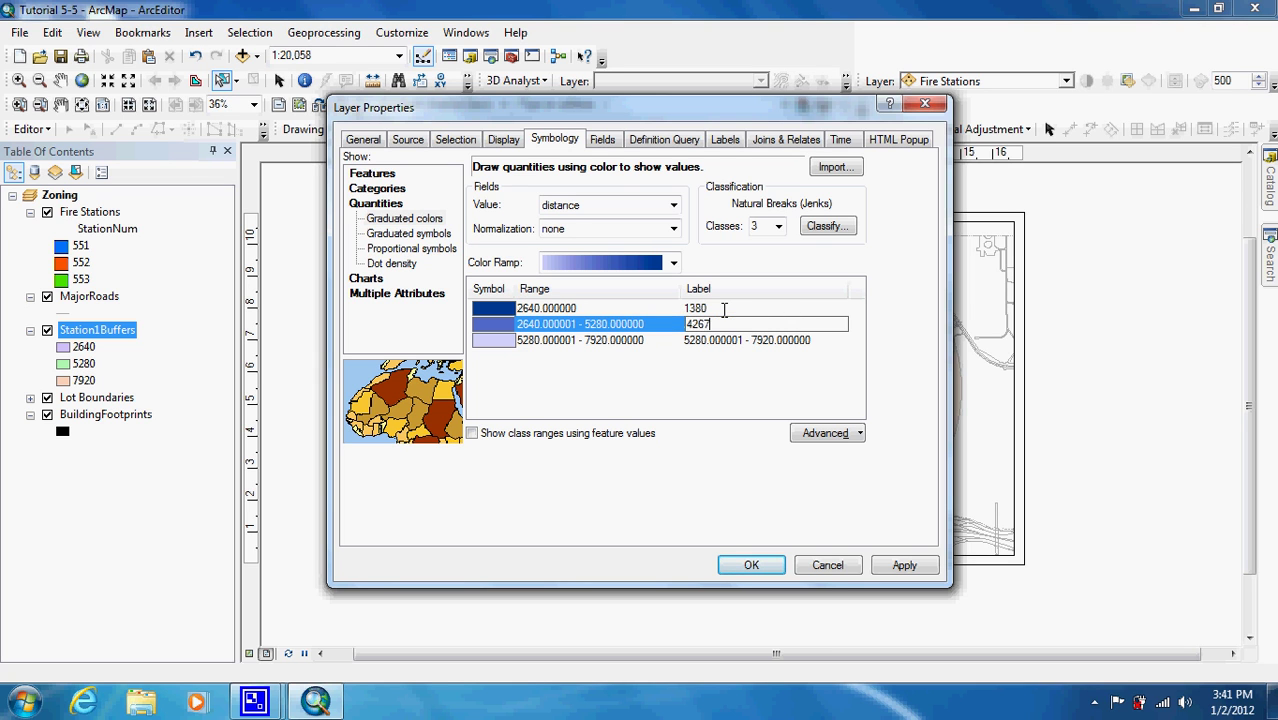
key(Return)
text(4467)
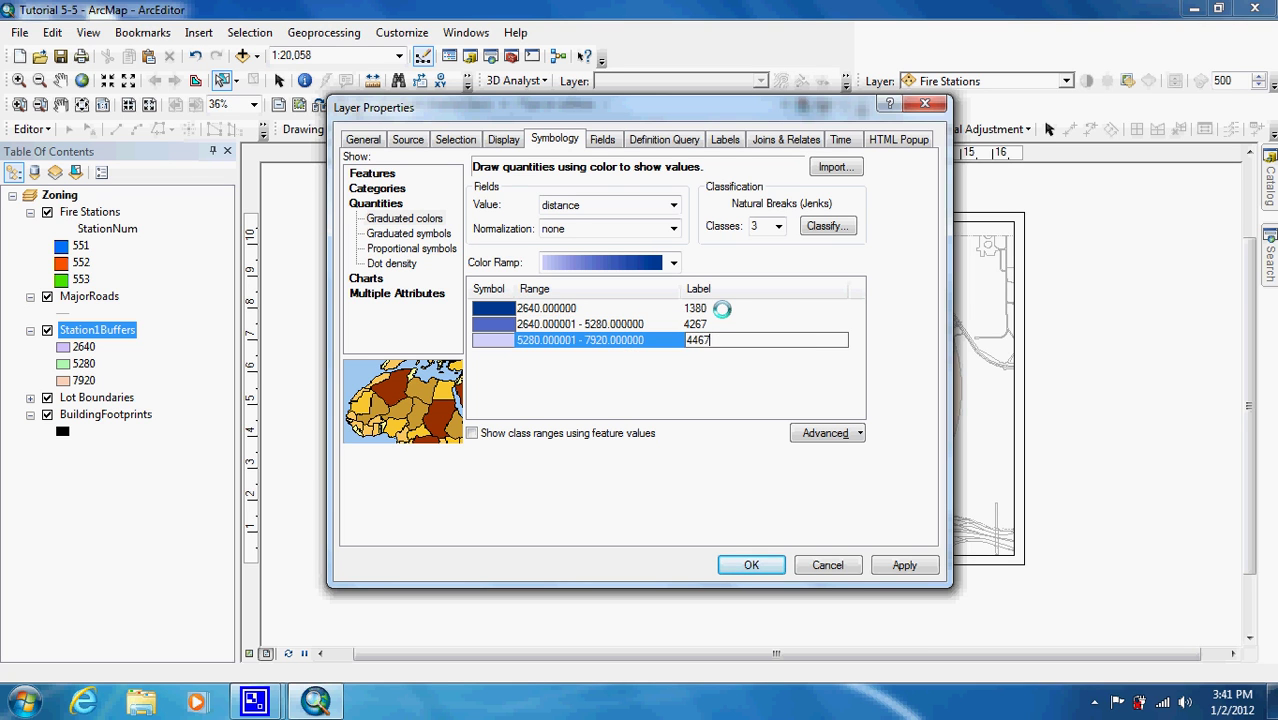
click(752, 566)
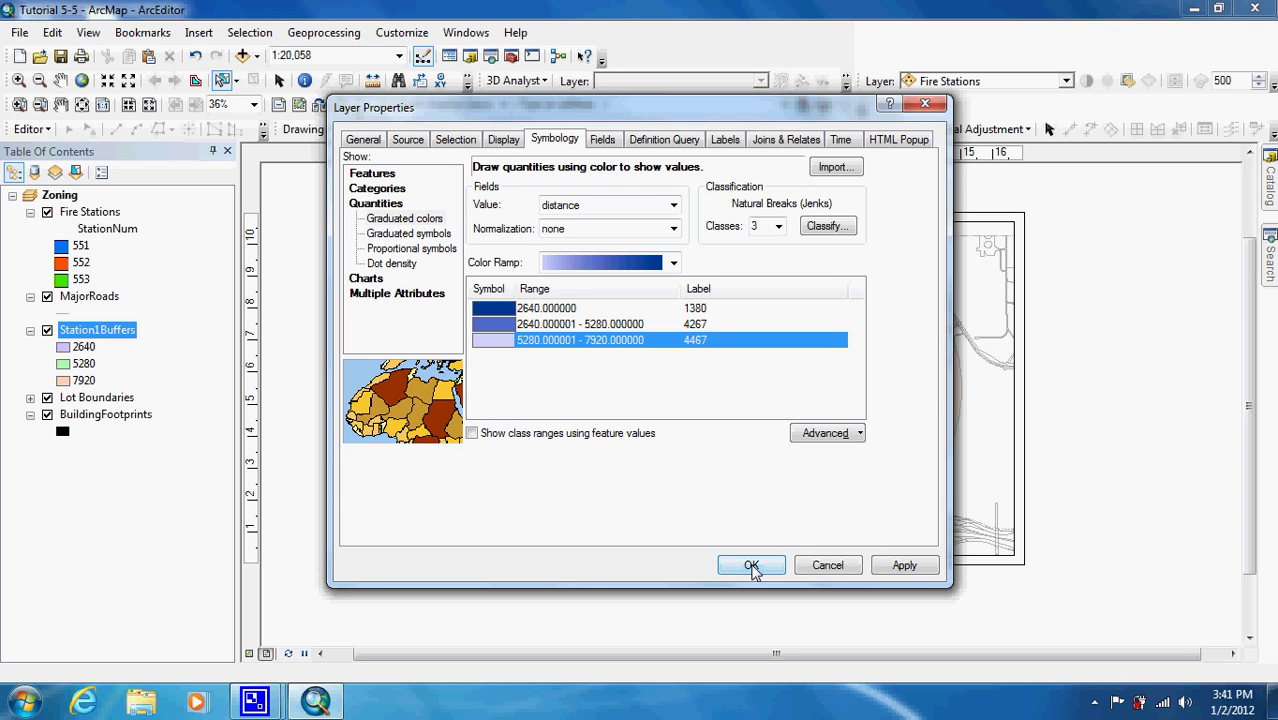
click(752, 566)
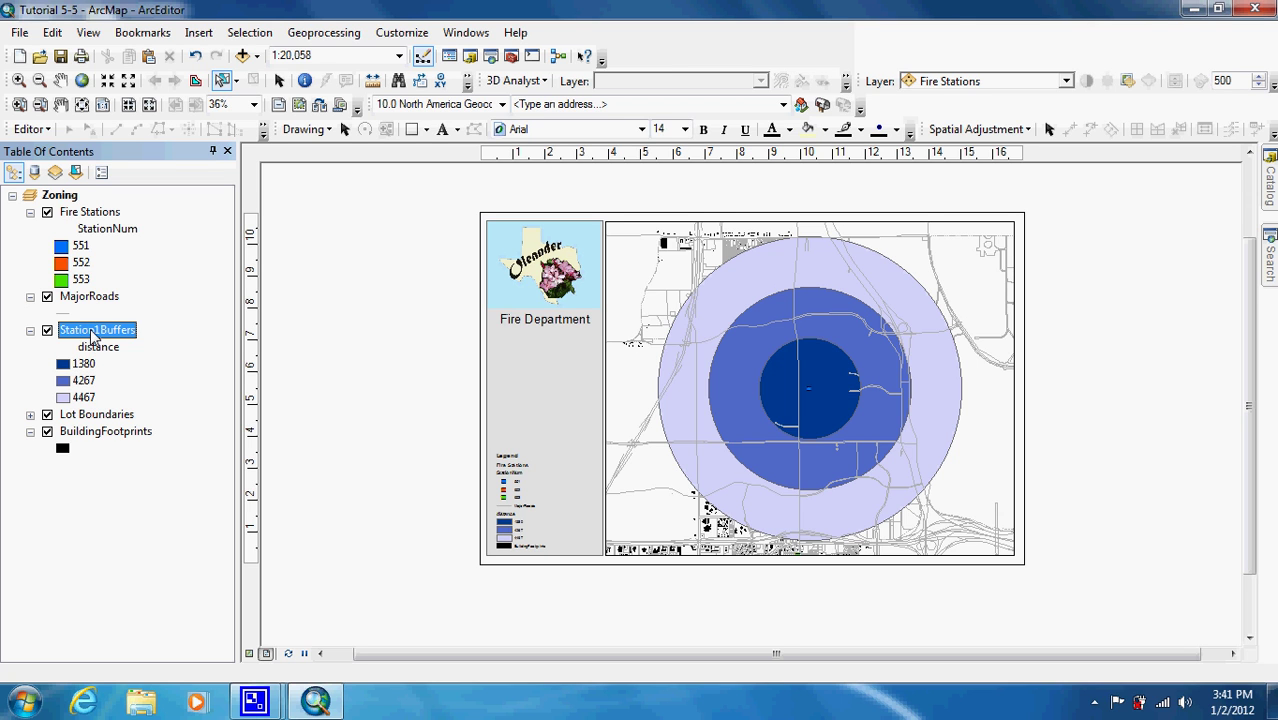
Move Station1Buffers below BuildingFootprints and turn off Lot Boundaries.
drag(92, 337, 100, 423)
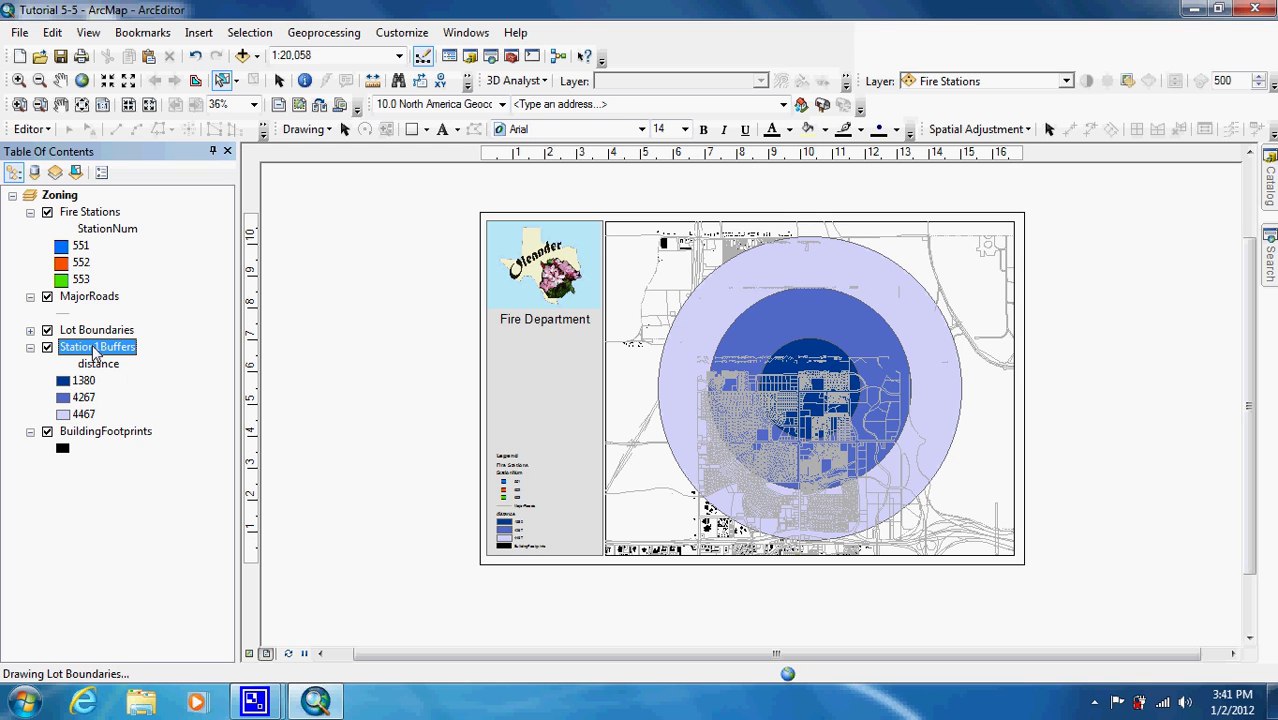
drag(92, 370, 103, 480)
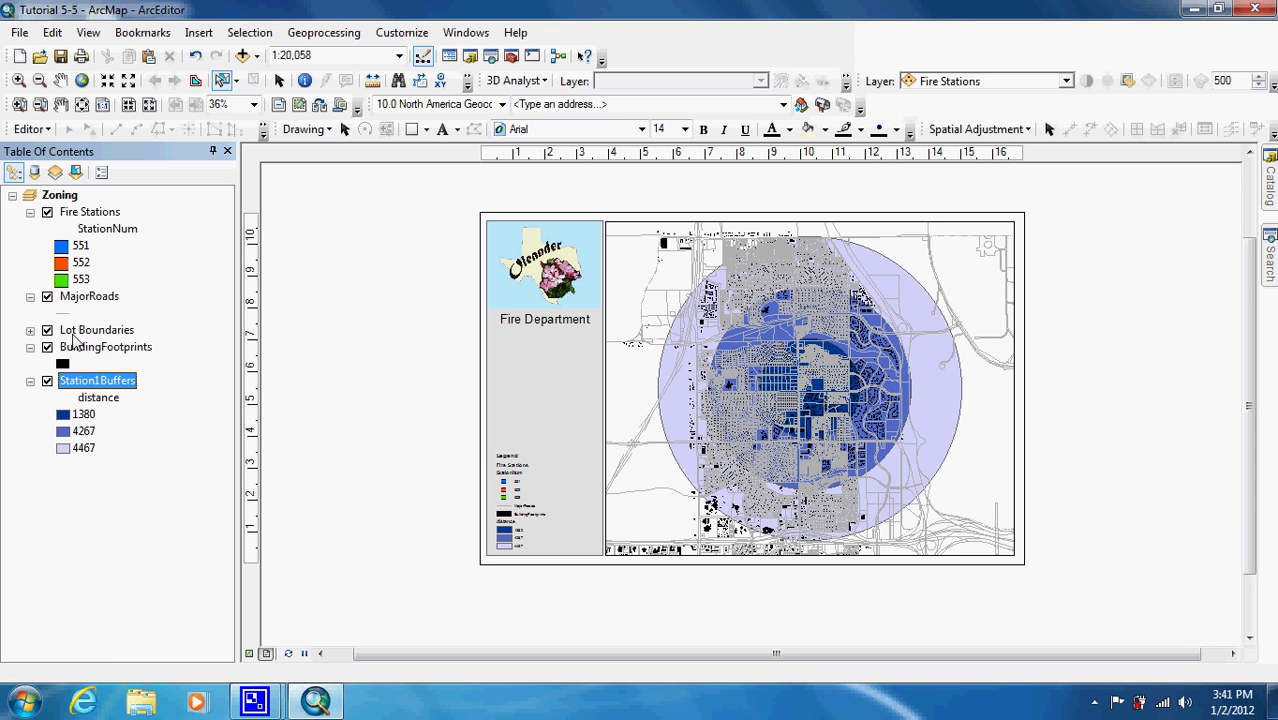
click(47, 330)
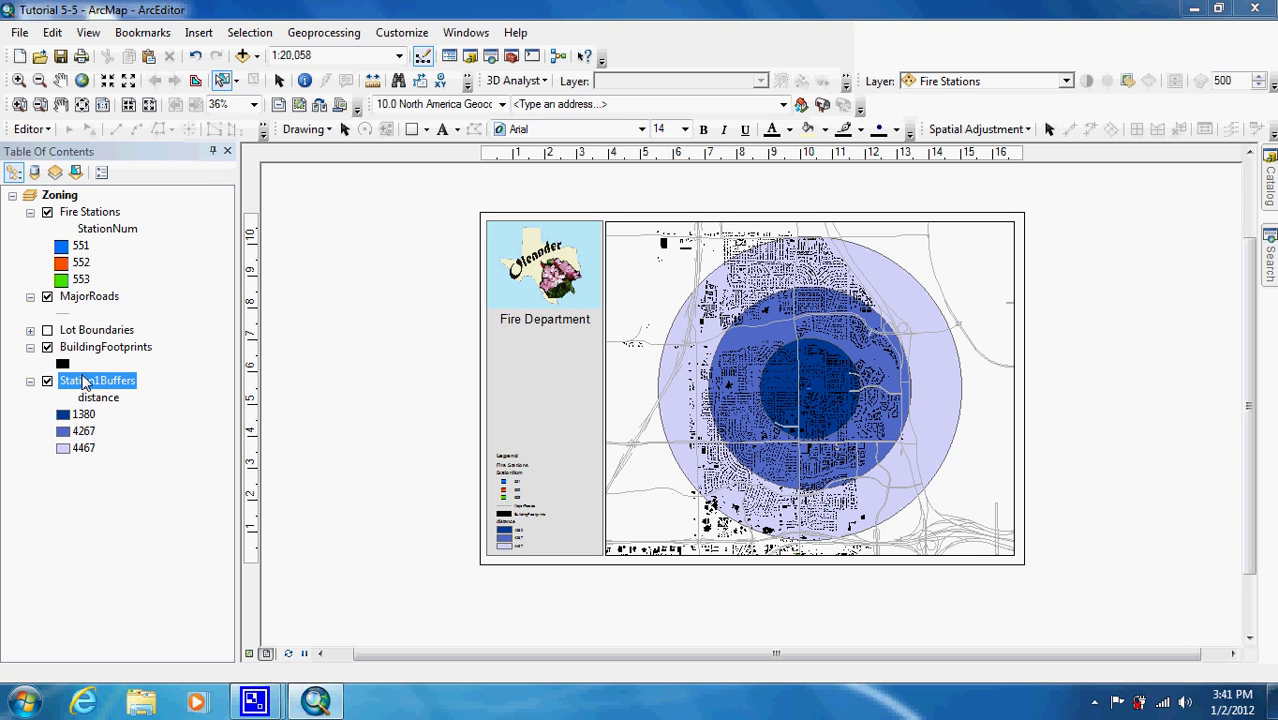
Rename the Station1Buffers 'distance' heading to 'Number of Structures'.
click(87, 399)
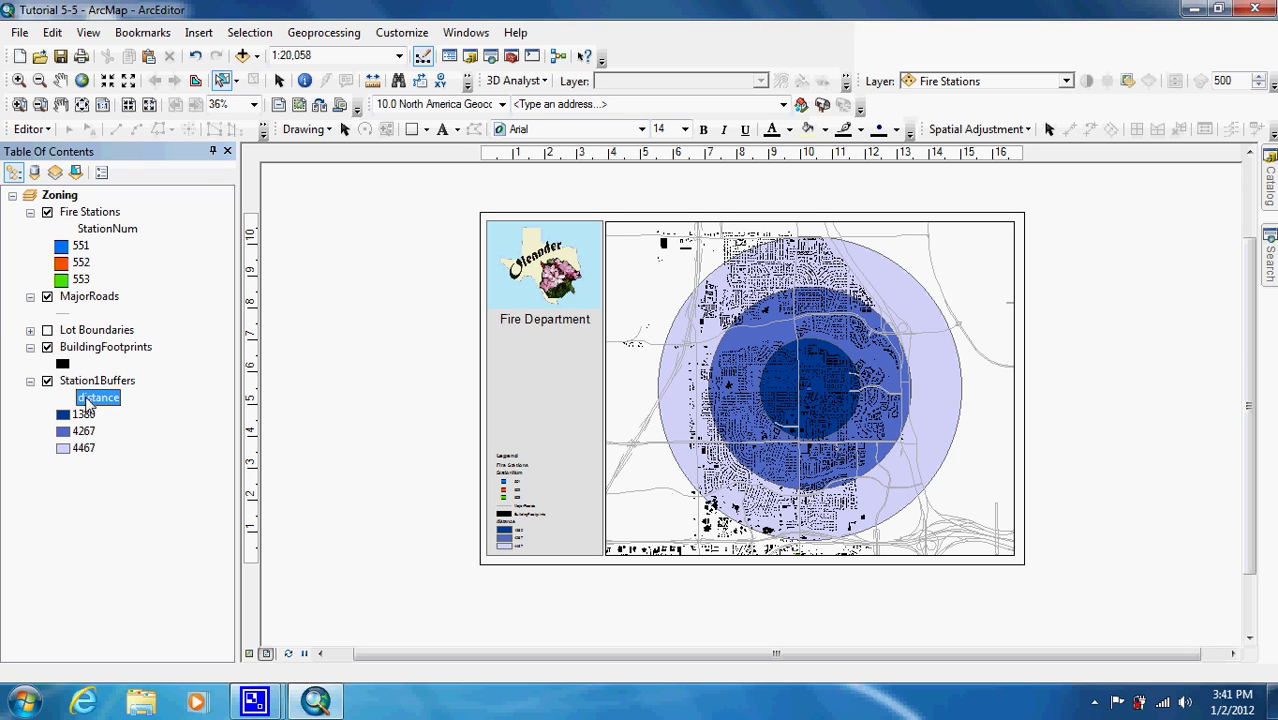
click(87, 399)
text(Number of Structures)
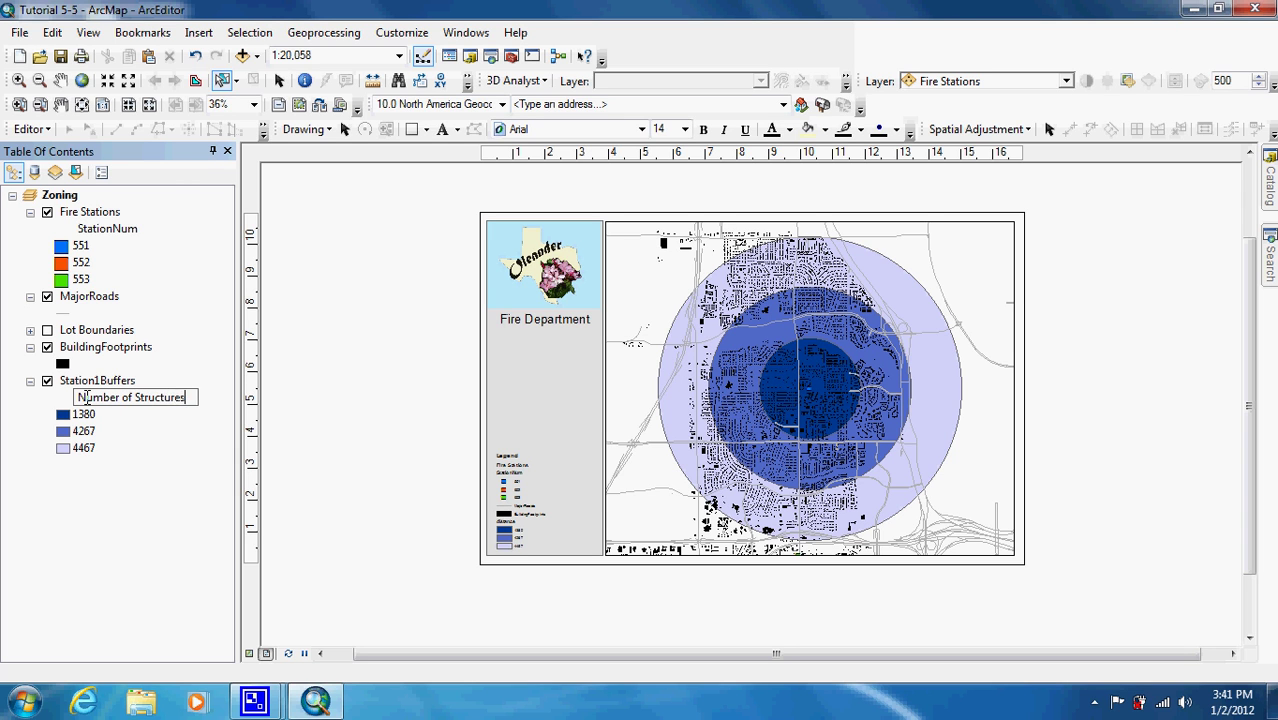
key(Return)
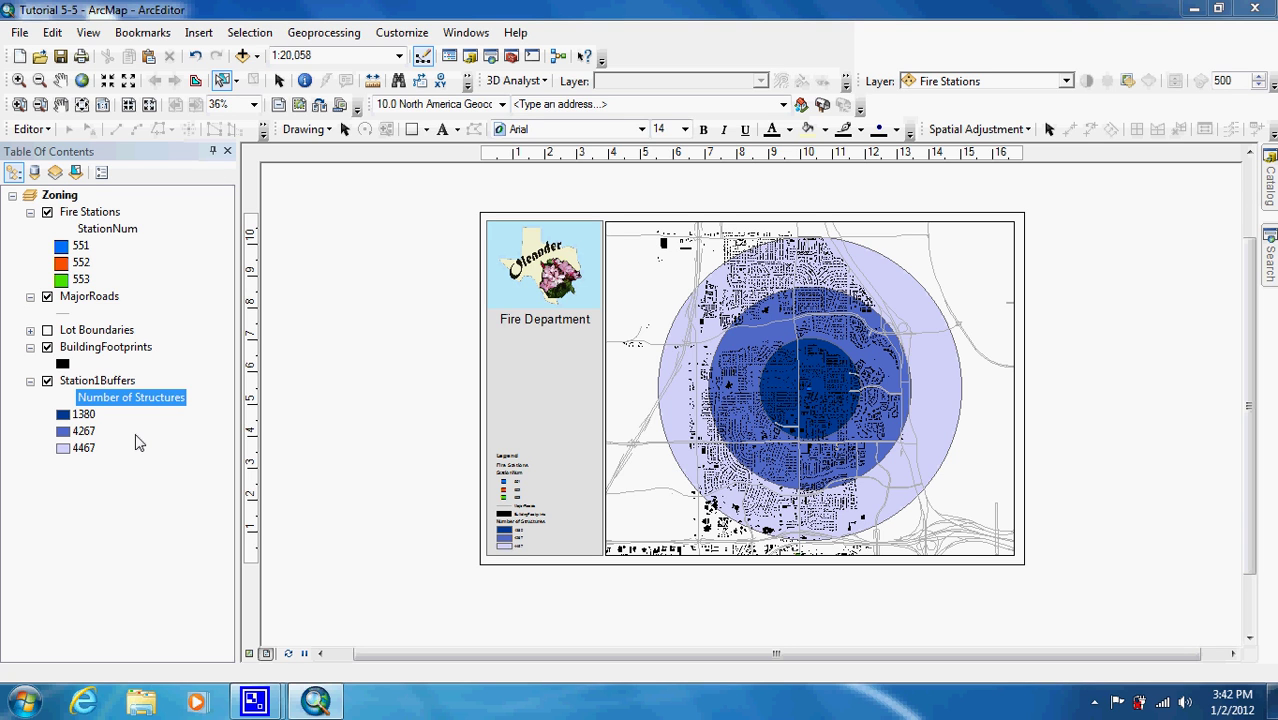
mouse_move(250, 703)
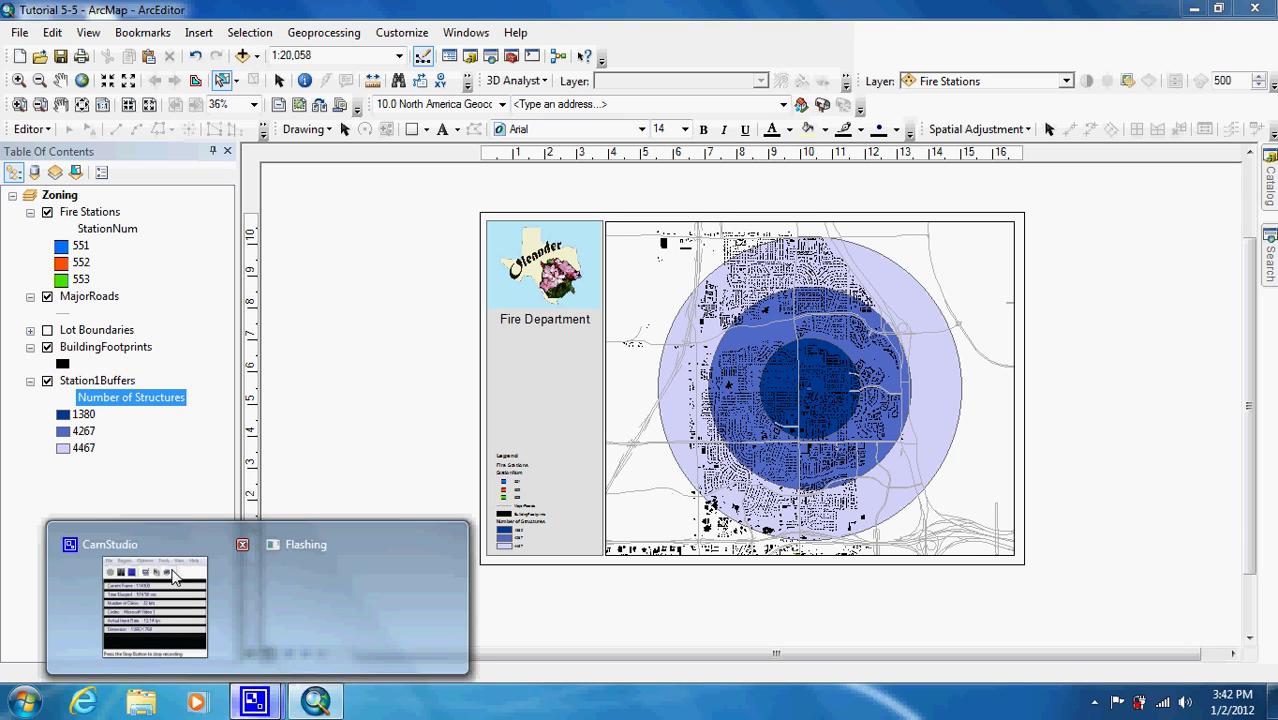